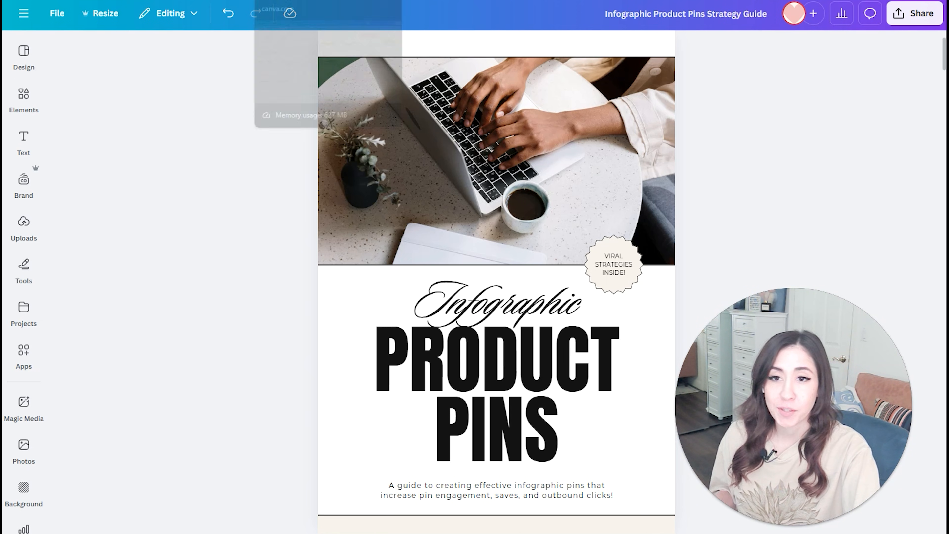
- Browse the page grid of the Primed for Purchase listing photo mockups, from the main photos to the FAQ slides
left_click(295, 1)
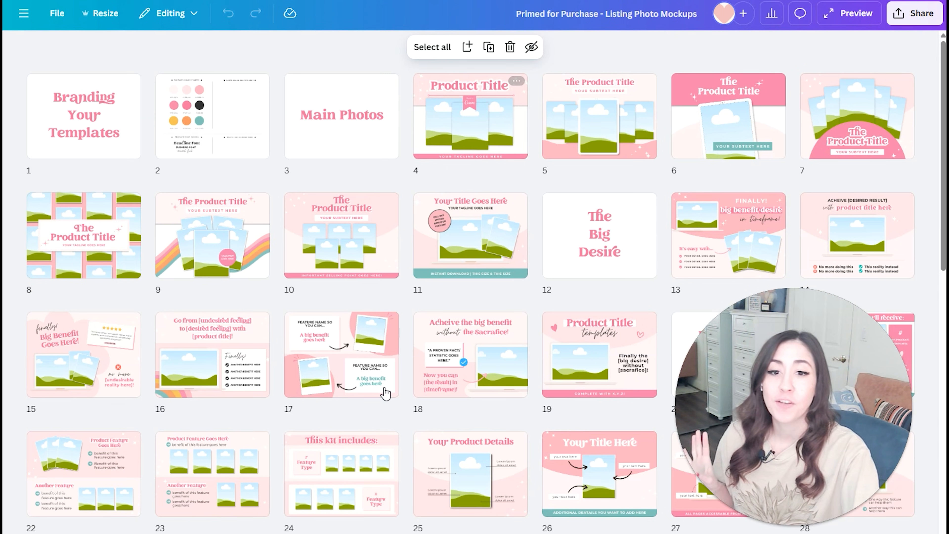
scroll(386, 392, "down", 10)
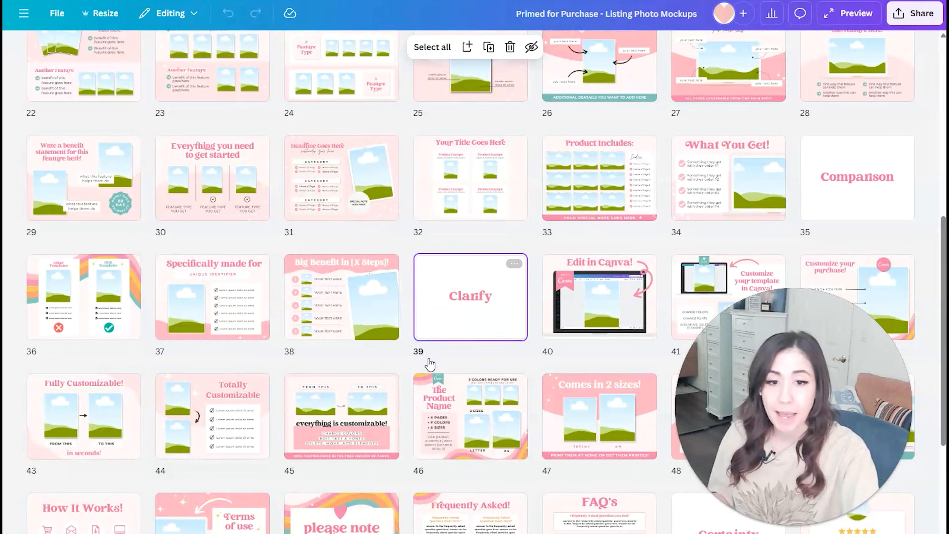
scroll(418, 335, "up", 10)
scroll(594, 257, "down", 5)
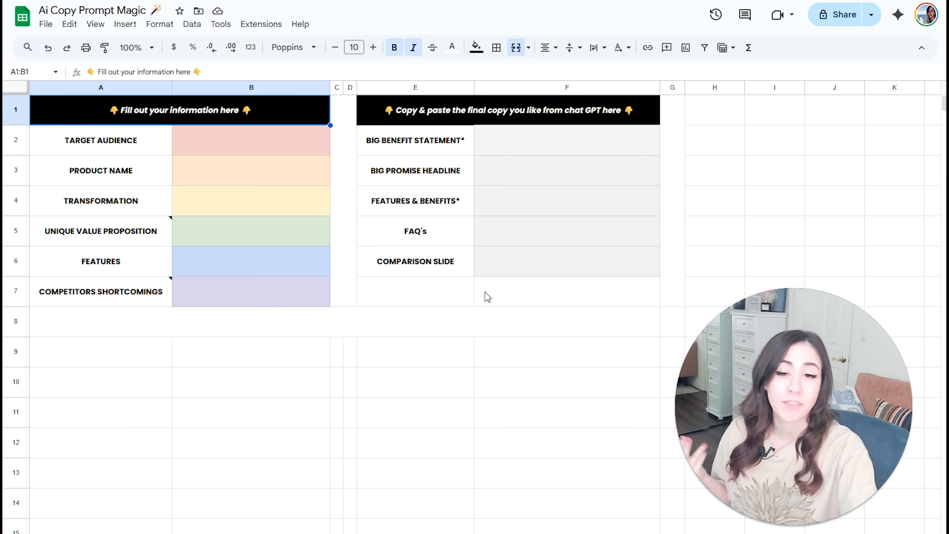
- Examine the Ai Copy Prompt Magic spreadsheet's product information cells and its slide copy columns, including the FAQ's
left_click_drag(225, 138, 246, 290)
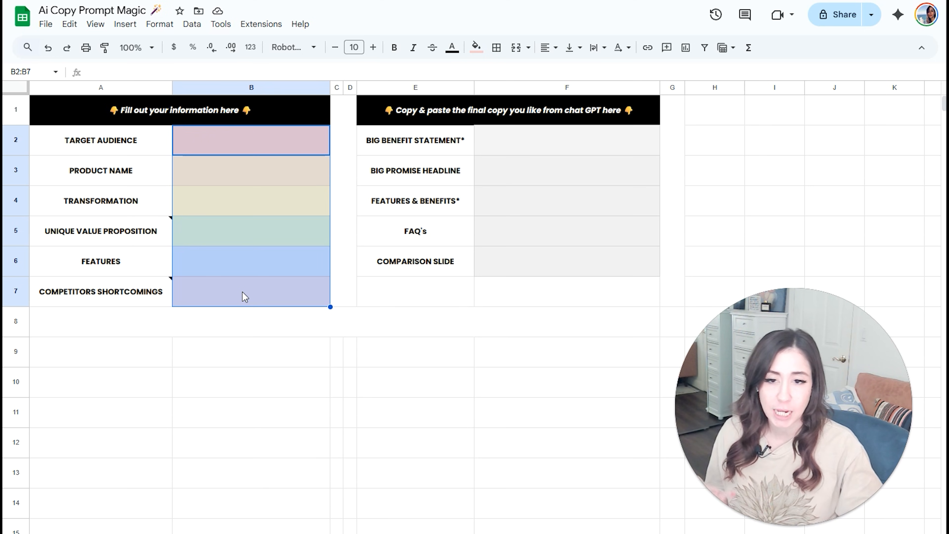
left_click(482, 330)
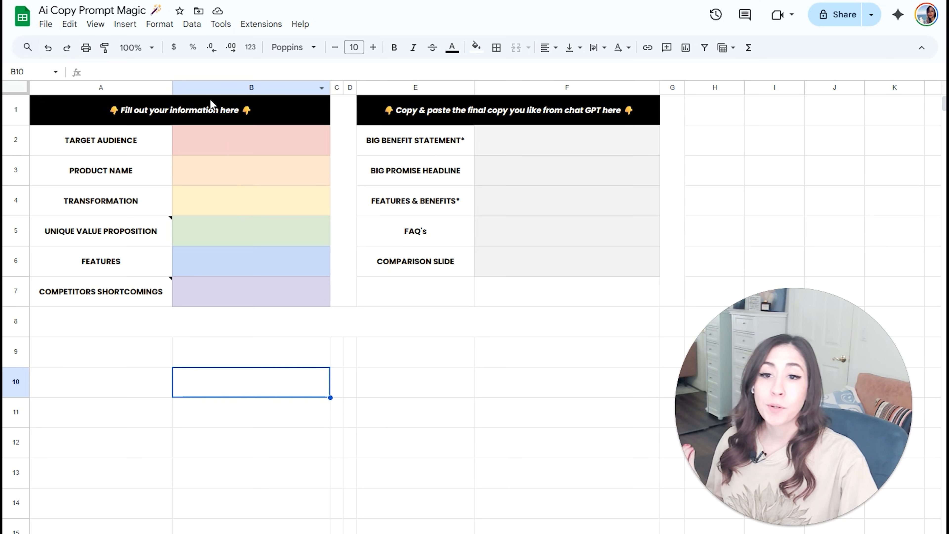
left_click_drag(251, 140, 257, 285)
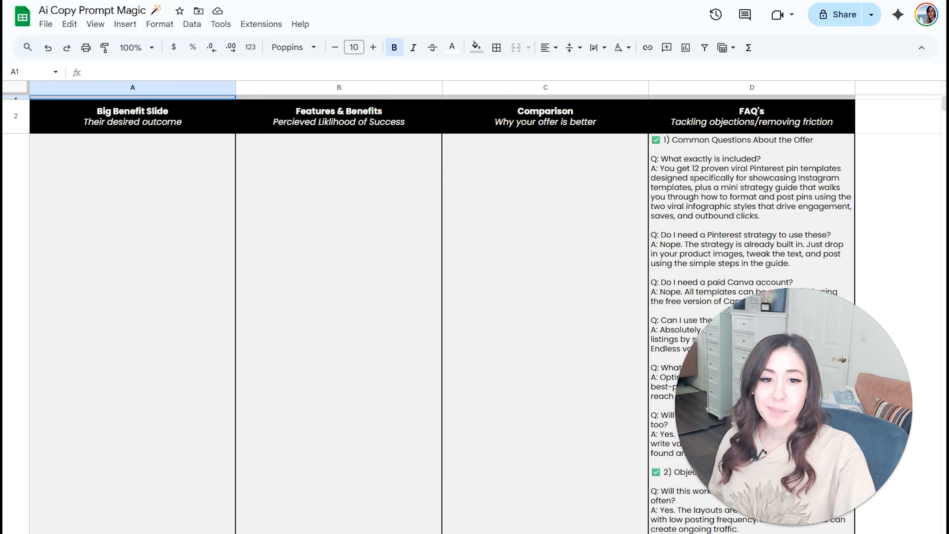
scroll(585, 407, "down", 5)
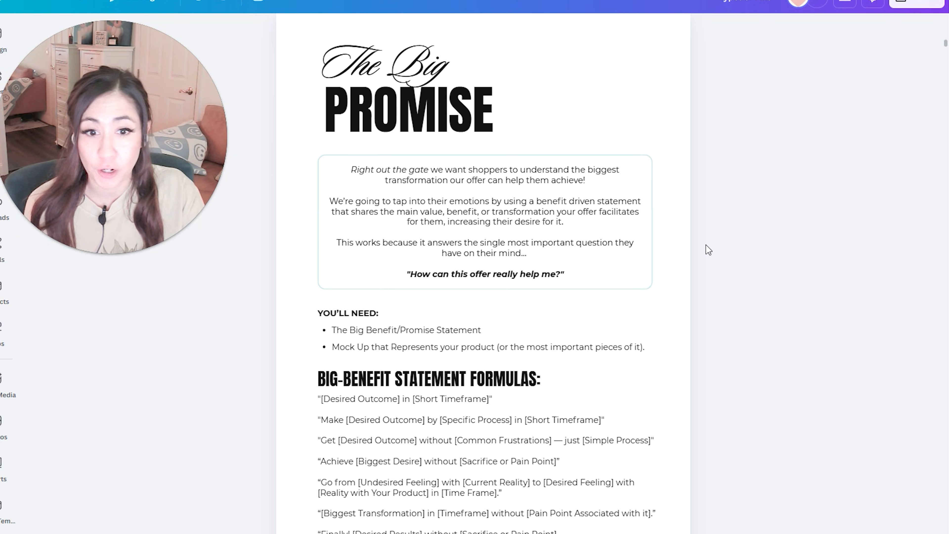
- Read the "You'll need" list and the Big-Benefit Statement Formulas on the guide's Big Promise page
left_click(443, 324)
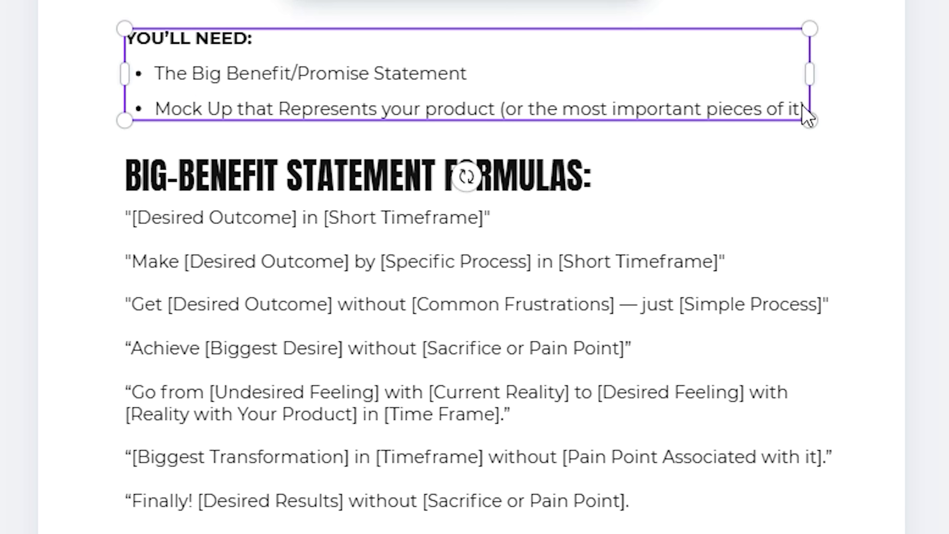
left_click(943, 116)
left_click(750, 324)
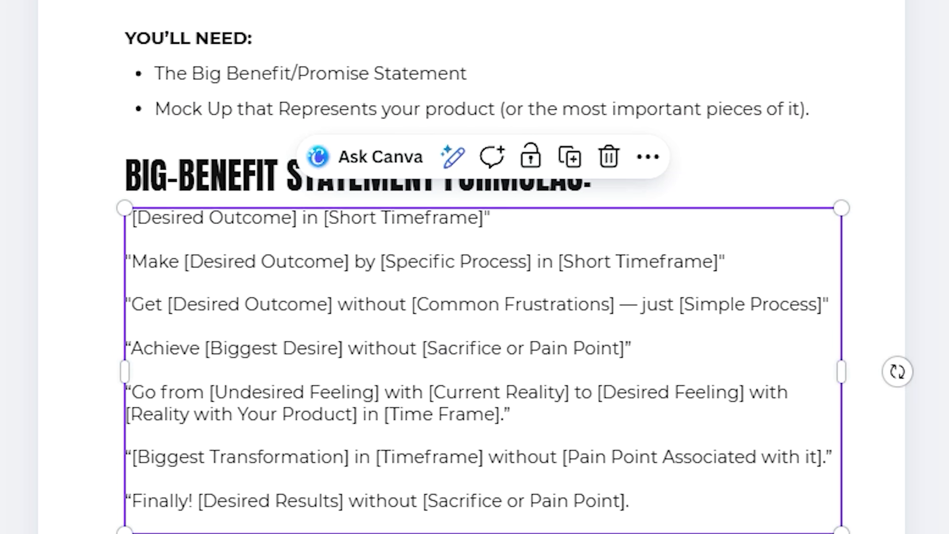
left_click(854, 241)
left_click(541, 438)
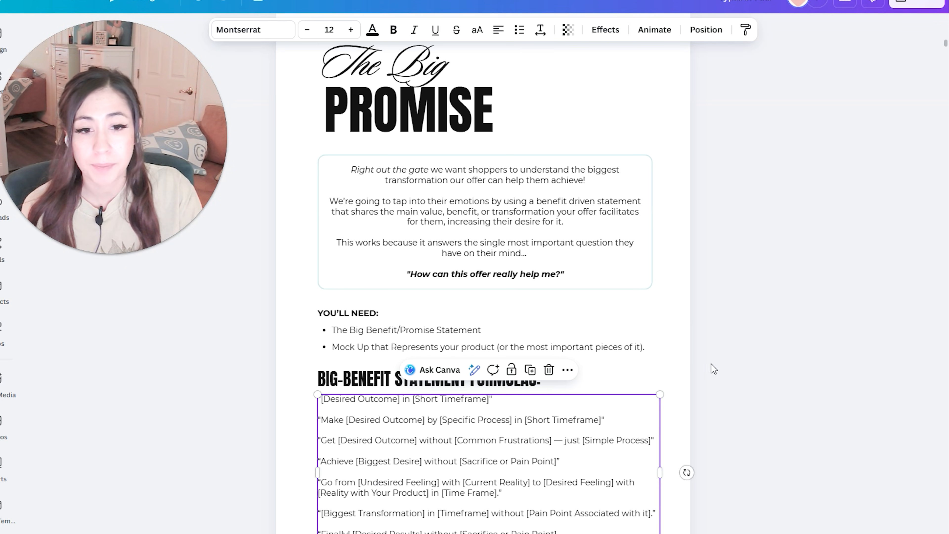
left_click(676, 356)
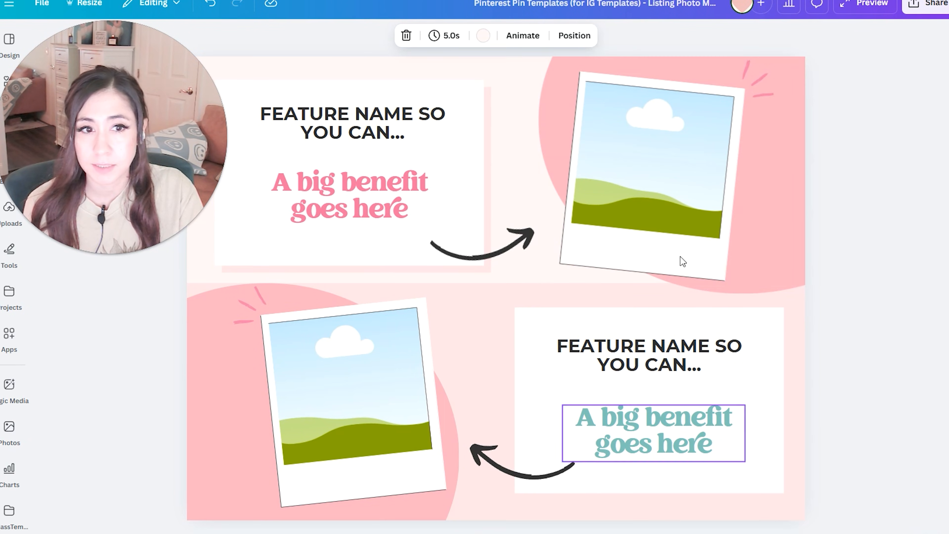
- Examine the two-feature polaroid slide and the guide's Features & Benefits page with its Example 1
left_click(742, 289)
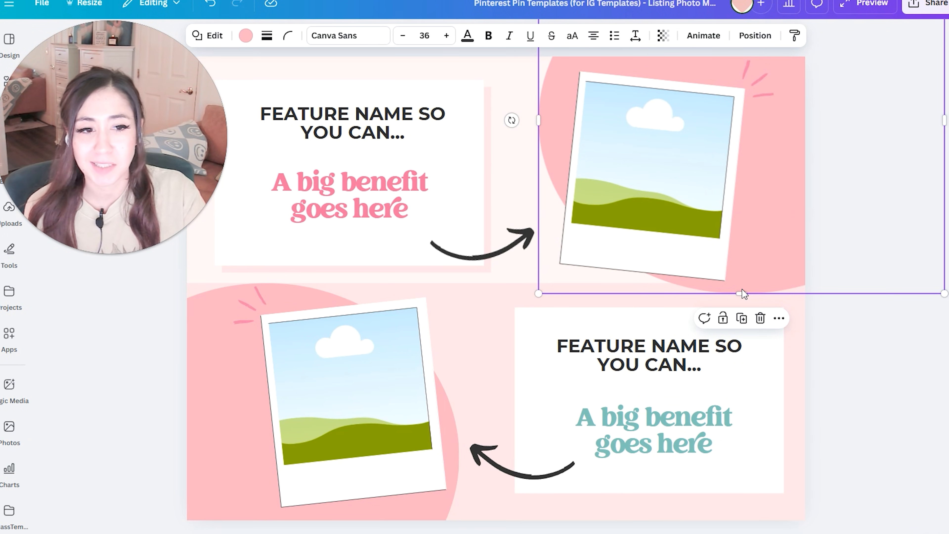
left_click(799, 337)
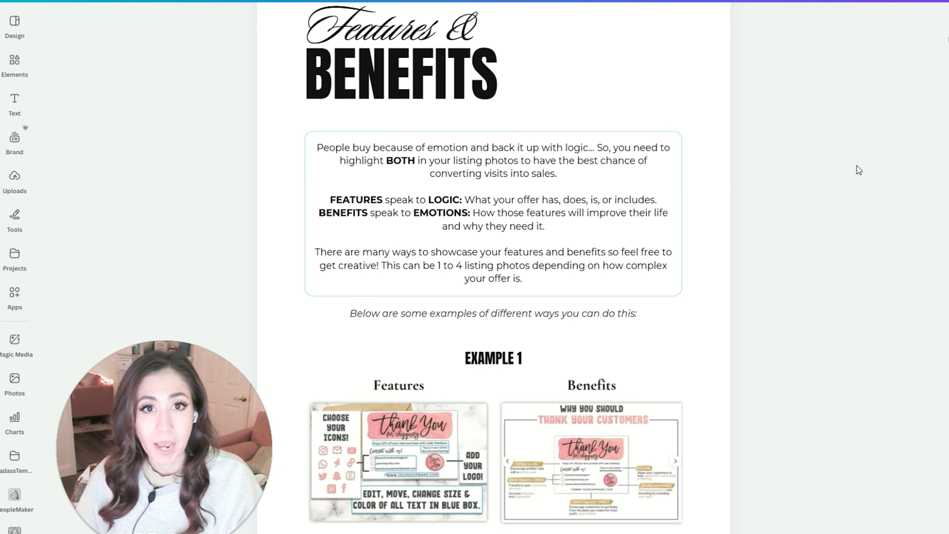
scroll(766, 324, "down", 4)
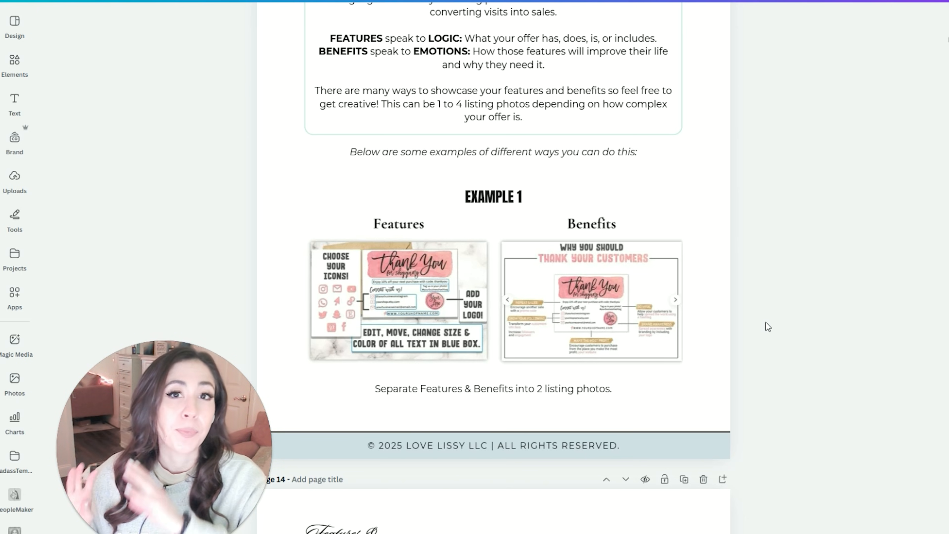
scroll(830, 240, "up", 5)
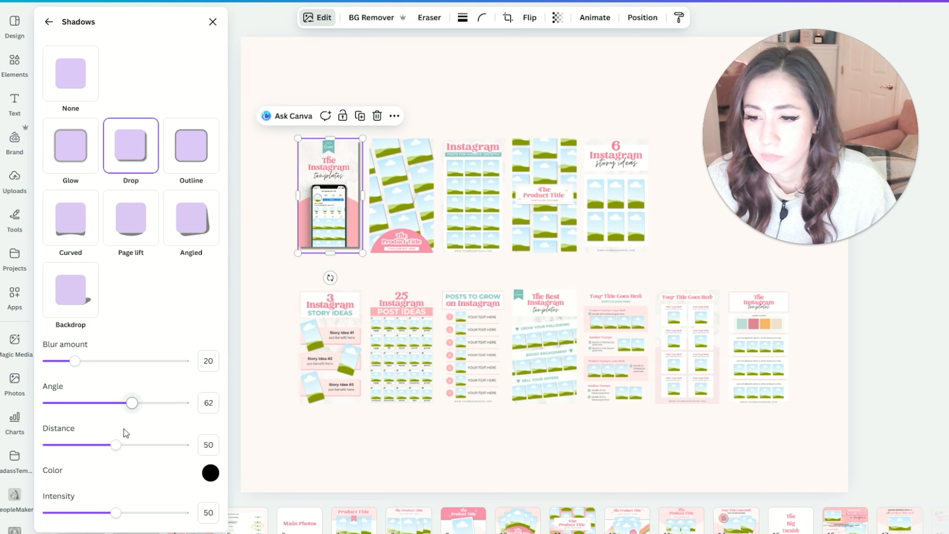
- Set the drop shadow's blur amount to 60 on the "25 Instagram Post Ideas" pin mockup and edit its intensity
type("0")
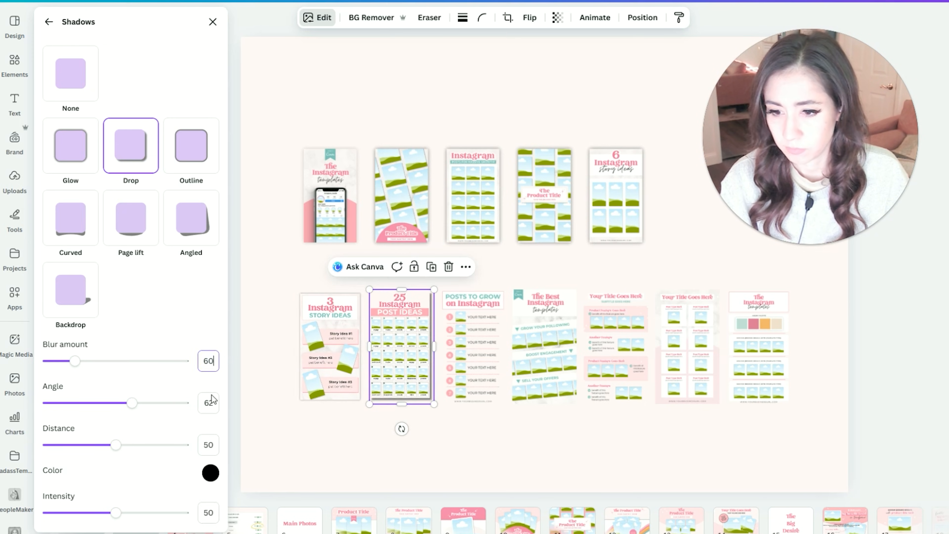
left_click(216, 517)
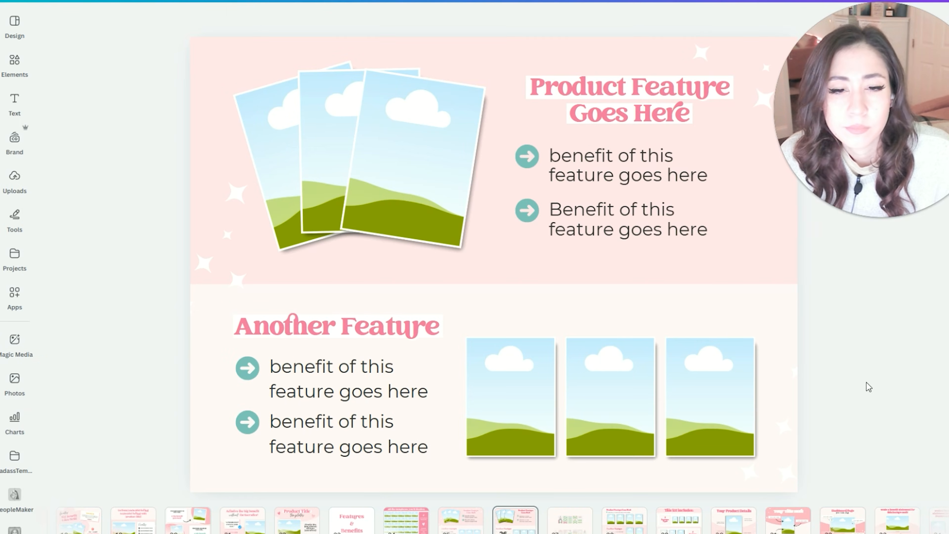
- Delete the three overlapping image frames from the upper feature section and reposition its heading and benefit bullets
left_click(346, 189)
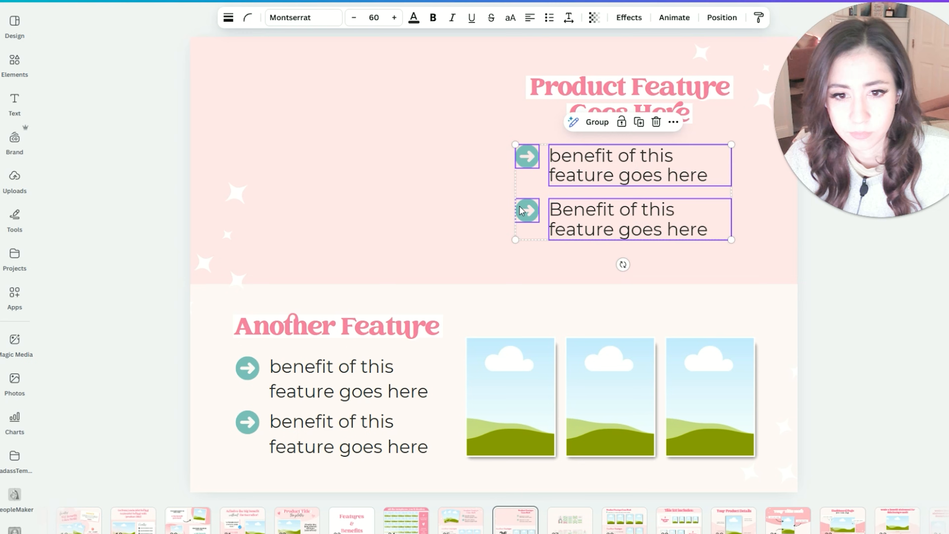
left_click(629, 101, "shift")
left_click(479, 76, "shift")
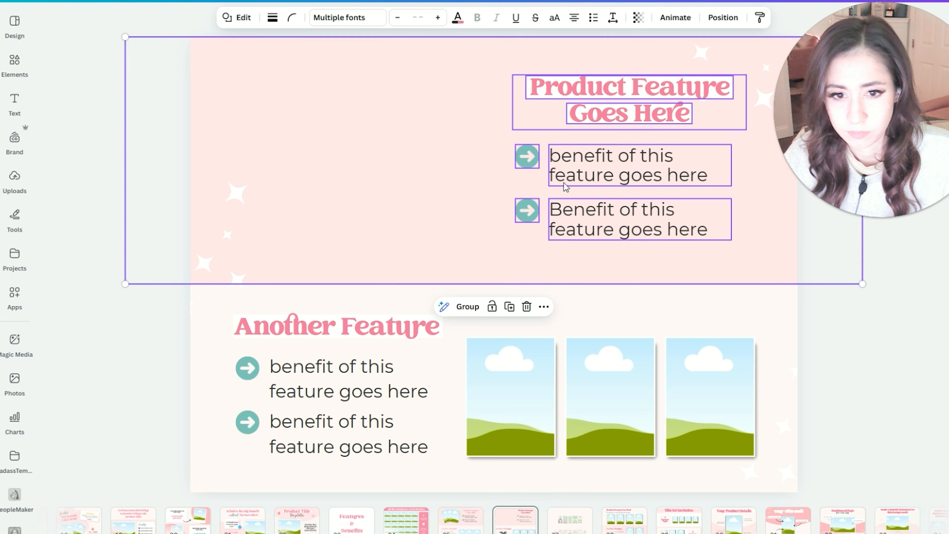
left_click_drag(629, 111, 677, 111)
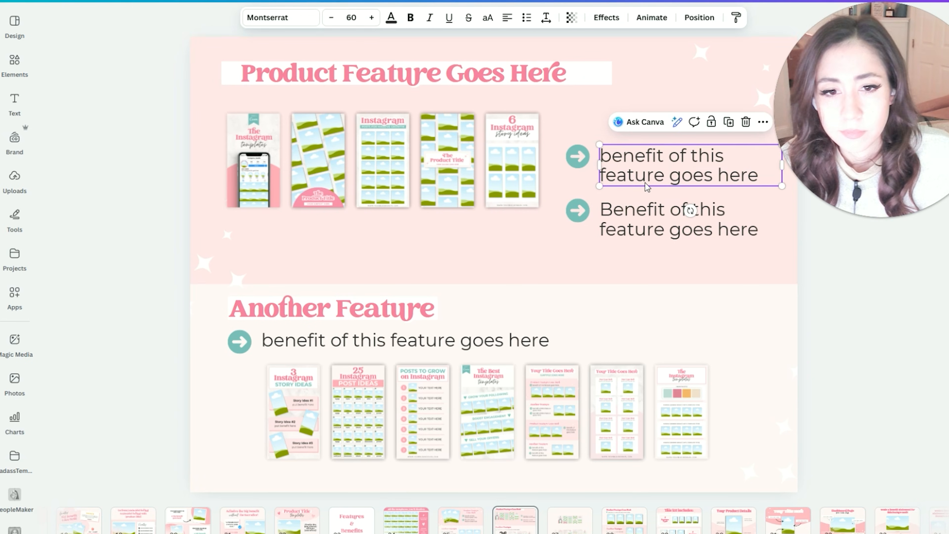
left_click(343, 73)
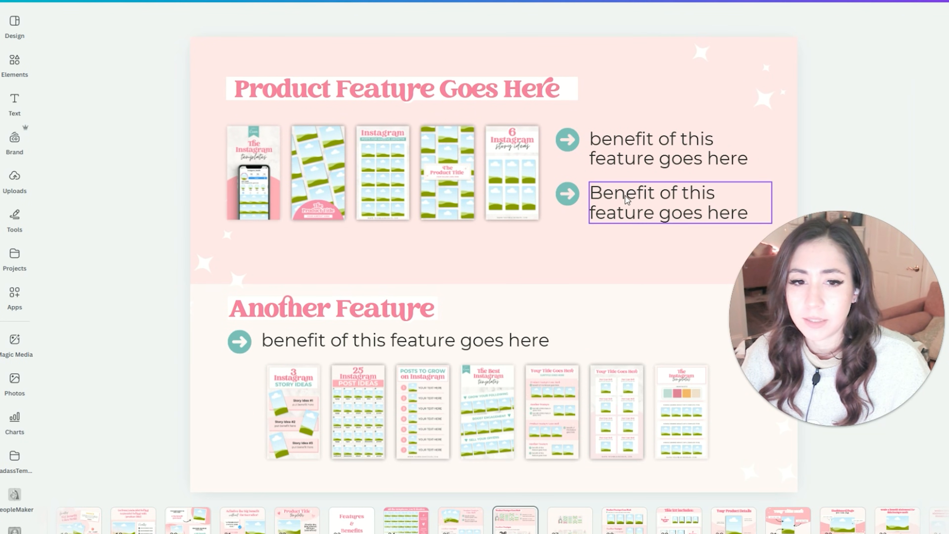
- Examine the feature slide's two headings, pin mockup rows and benefit lines to plan how to structure the copy
left_click(396, 90)
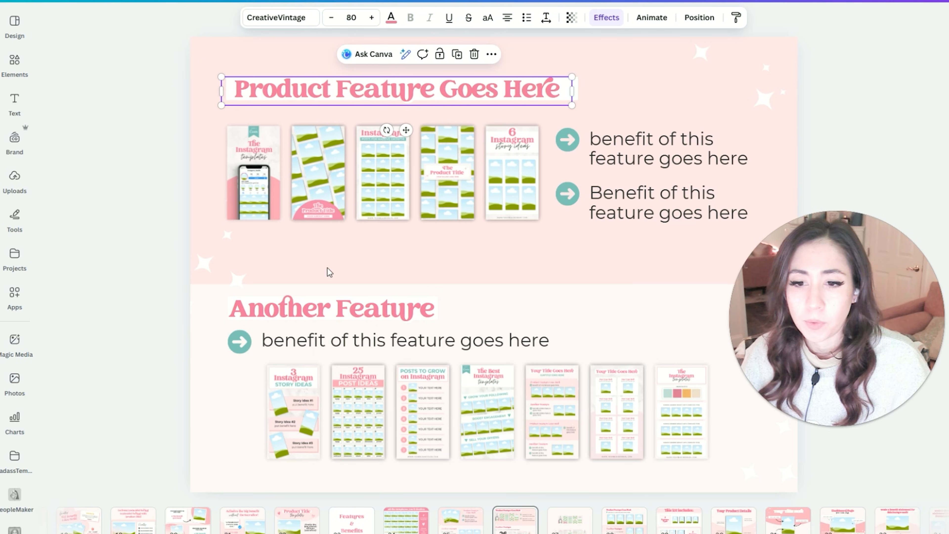
left_click(508, 271)
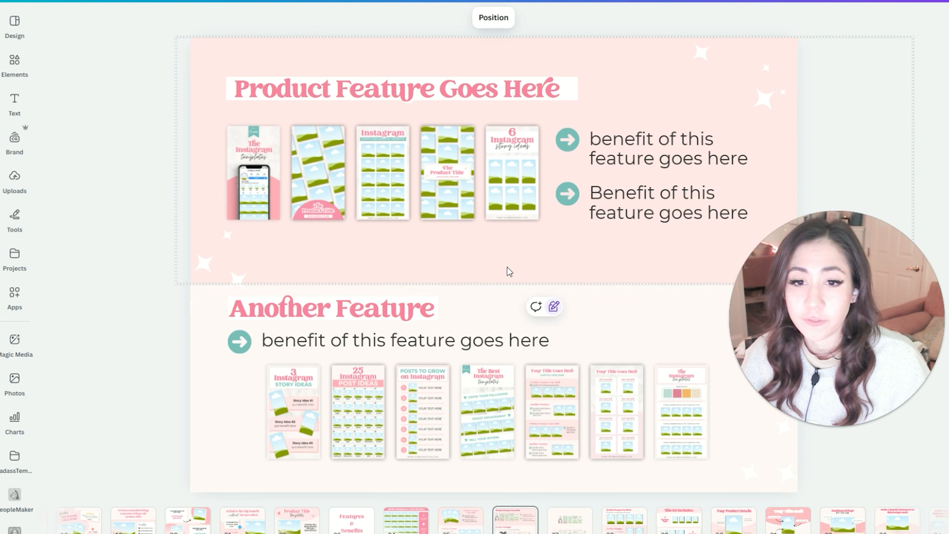
left_click(250, 191)
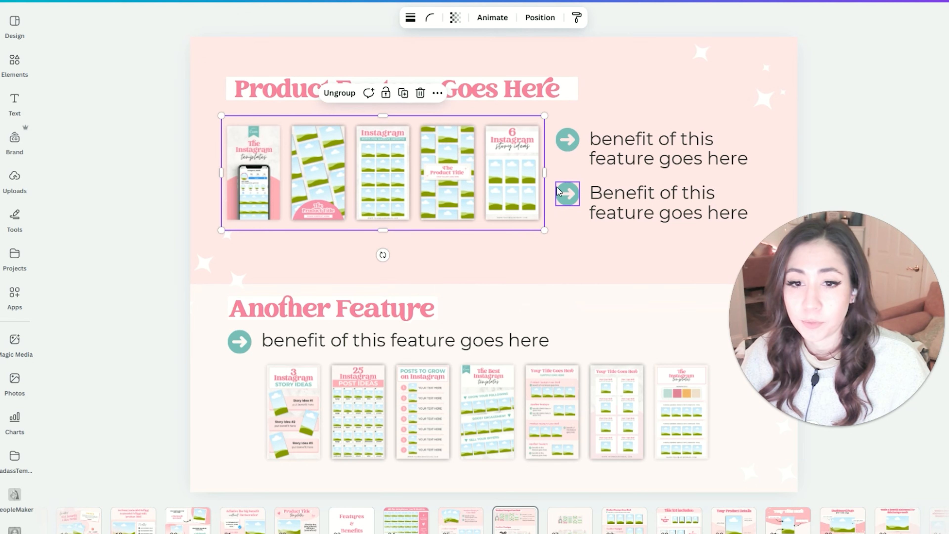
left_click(306, 408)
left_click(689, 422)
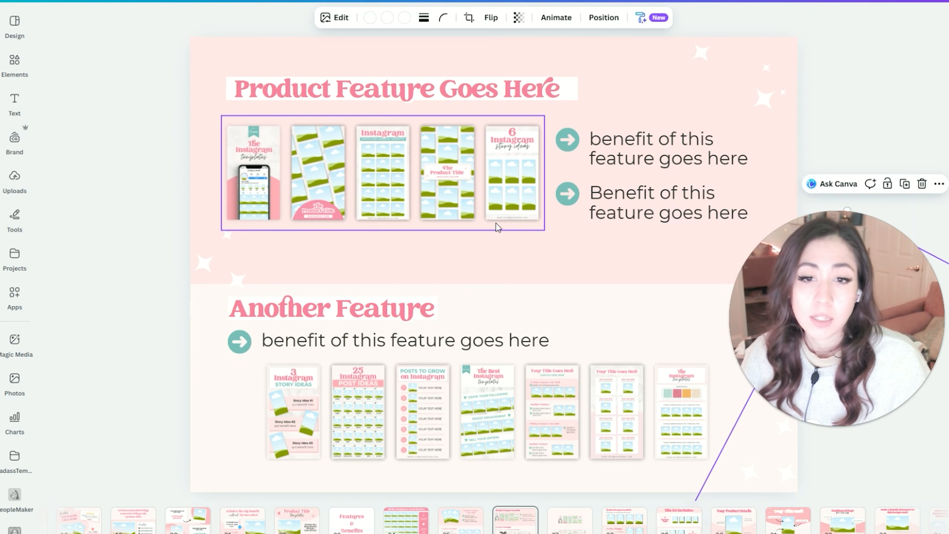
left_click(465, 76)
left_click(462, 99)
left_click(374, 313)
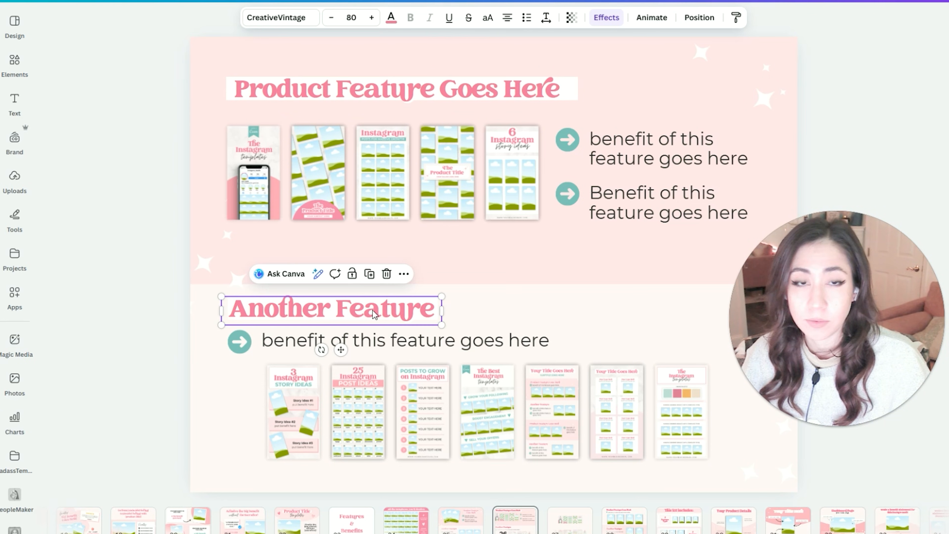
left_click(669, 209)
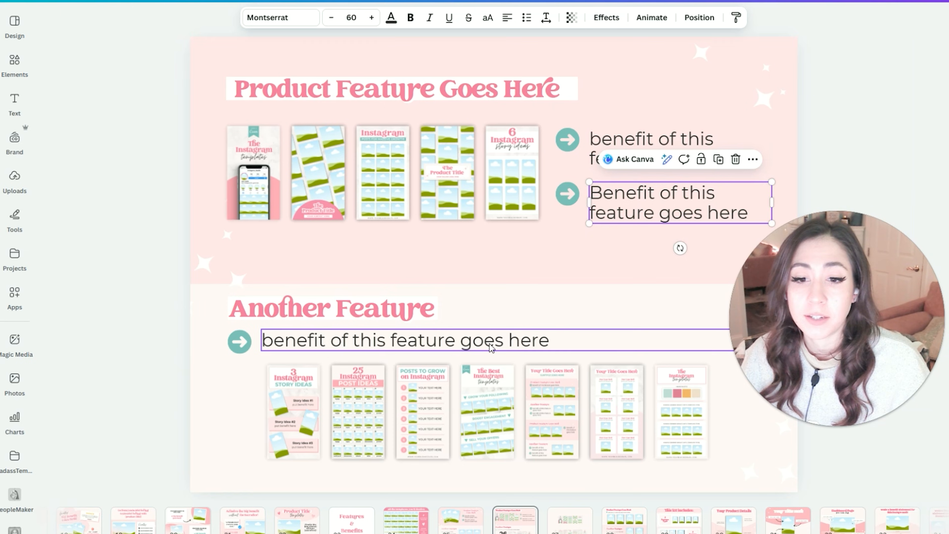
left_click(635, 340)
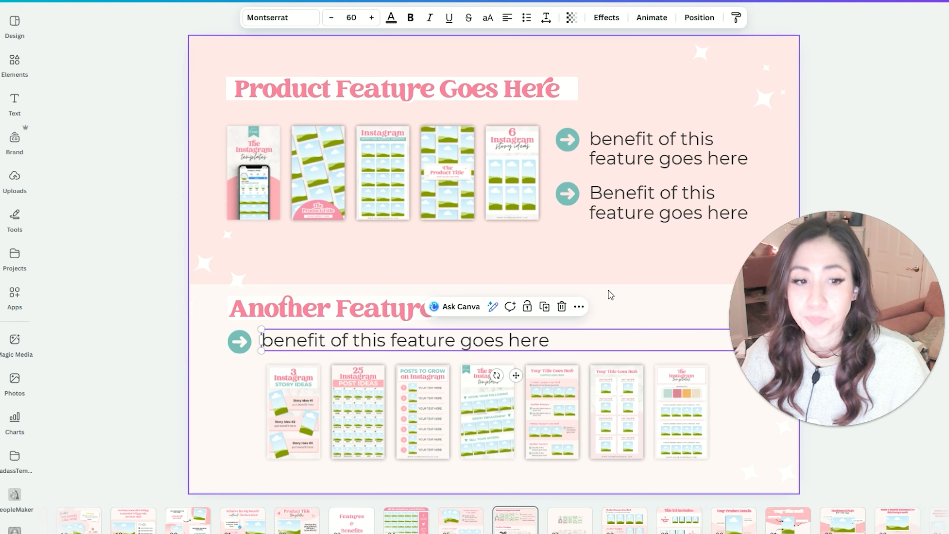
- Shift the feature slide's headings, lower benefit line and lower pin row downward, and select the upper section's contents
left_click_drag(396, 90, 396, 111)
left_click_drag(330, 309, 331, 314)
left_click_drag(186, 339, 313, 346)
left_click_drag(374, 340, 373, 348)
left_click_drag(174, 289, 374, 392)
left_click_drag(373, 392, 373, 401)
left_click(820, 155)
left_click_drag(209, 86, 777, 258)
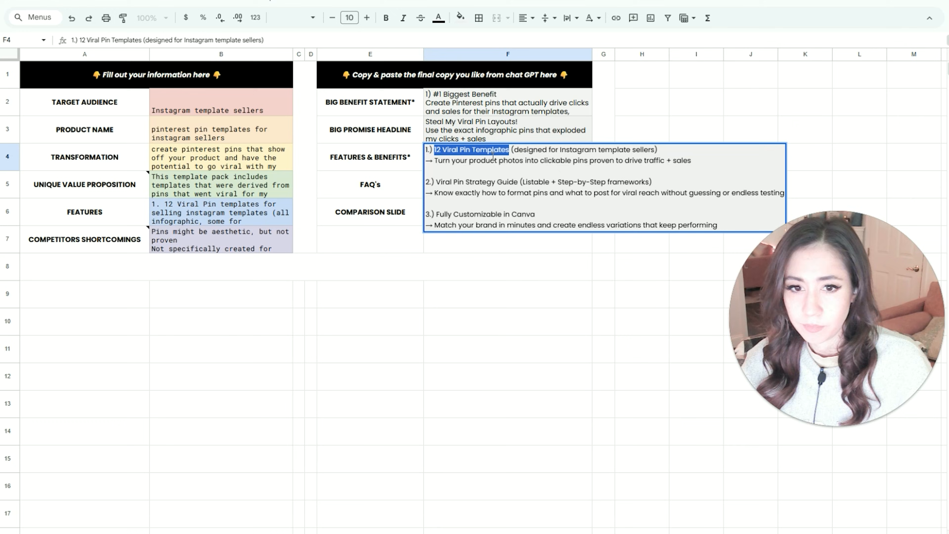
- Highlight the first feature's benefit line in the Features & Benefits cell of the copy spreadsheet
left_click_drag(597, 152, 590, 163)
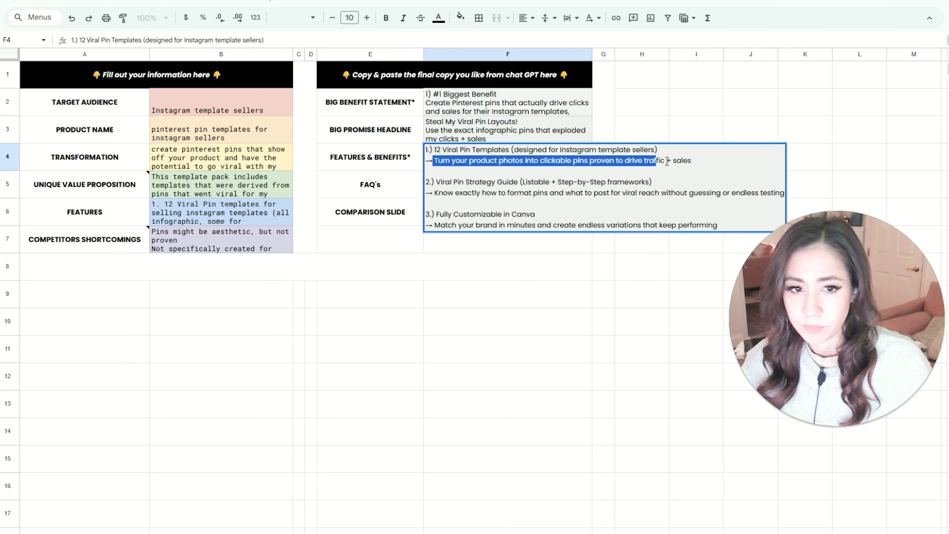
- Change the upper feature heading to "5 Inspirational Pins" and the lower heading to "7 Educational Pins"
left_click_drag(292, 195, 519, 270)
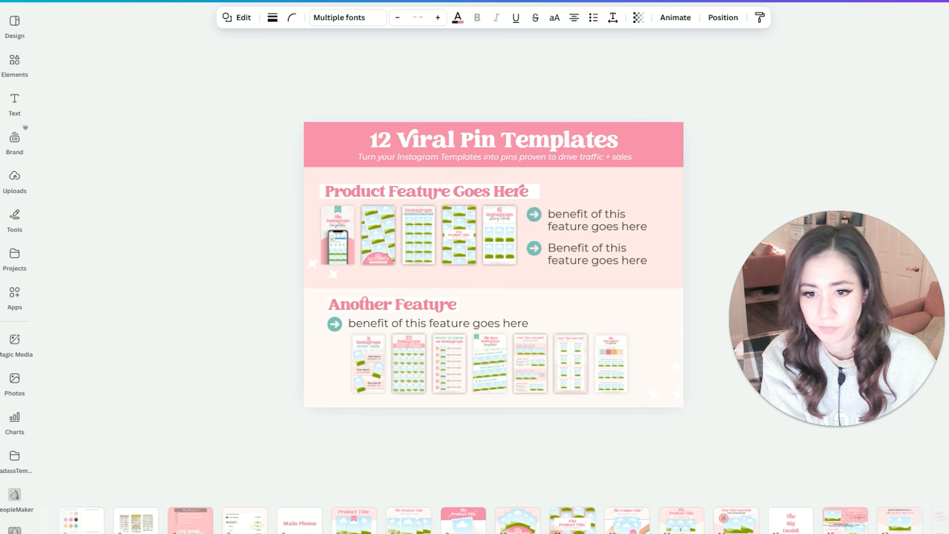
left_click(216, 272)
double_click(510, 190)
type("5 Inspirational Pins")
left_click(389, 299)
double_click(388, 299)
type("7 Educational Pins")
- Nudge the lower feature heading slightly and change the text alignment of both feature headings
mouse_move(461, 306)
left_mouse_down()
mouse_move(483, 318)
mouse_move(449, 307)
left_mouse_up()
left_click(507, 18)
left_click(448, 192)
left_click(507, 18)
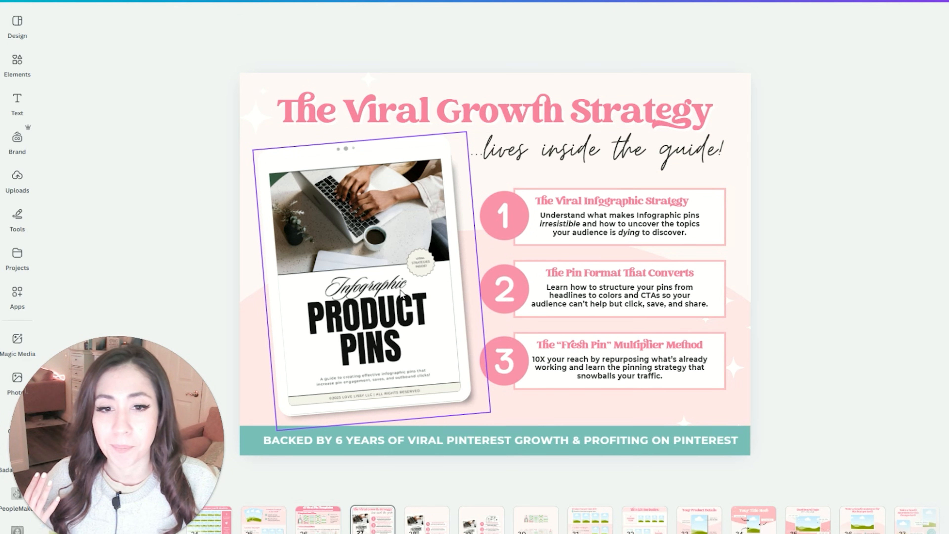
- Examine the Viral Growth Strategy slide's three numbered points, the guide mockup and the bottom banner text
left_click(602, 227)
left_click(601, 302)
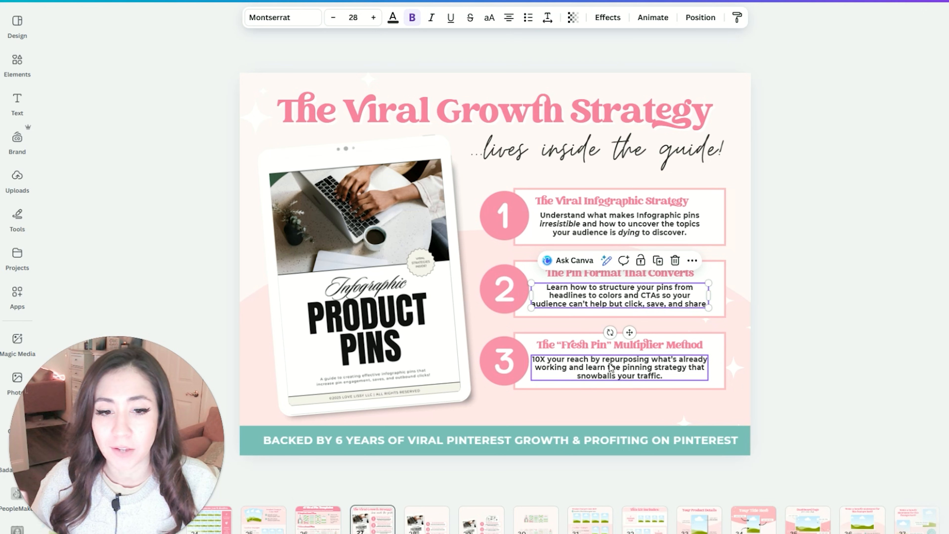
left_click(610, 368)
left_click(403, 338)
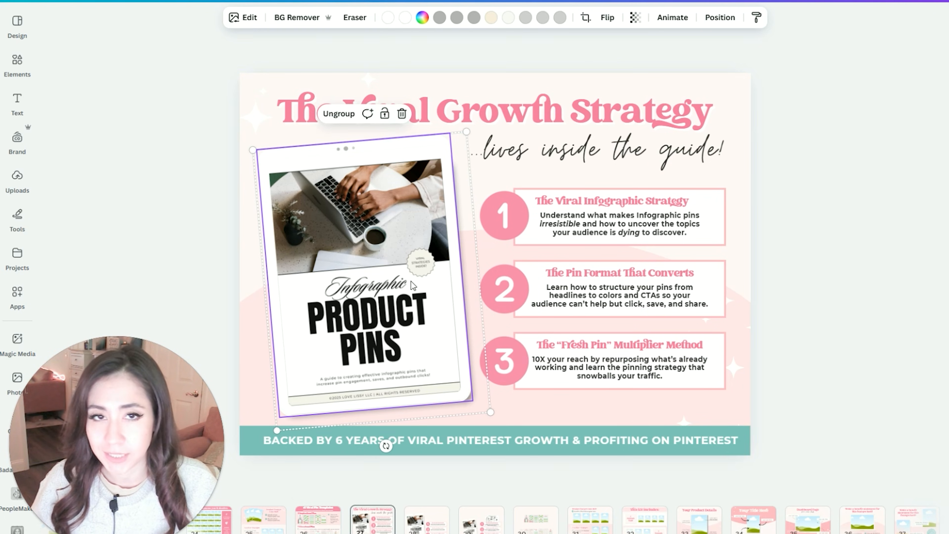
left_click(381, 445)
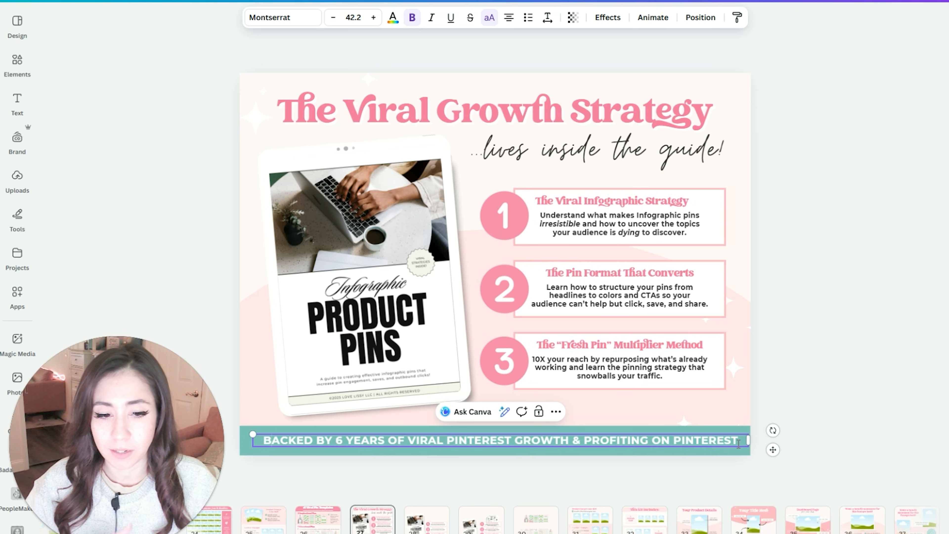
- Read the Better & Different guide pages on comparison formats, the example photo, differentiation questions and competitor reviews
left_click(803, 412)
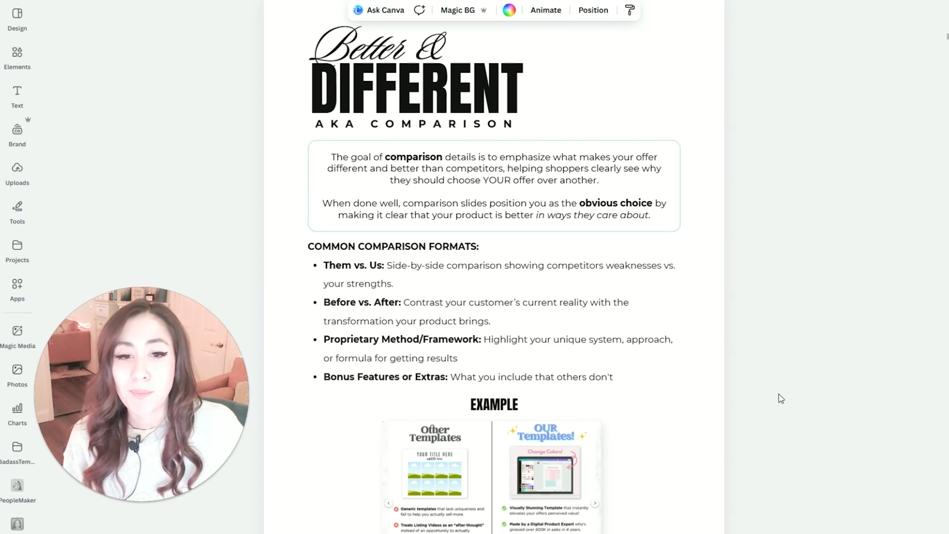
scroll(778, 394, "down", 1)
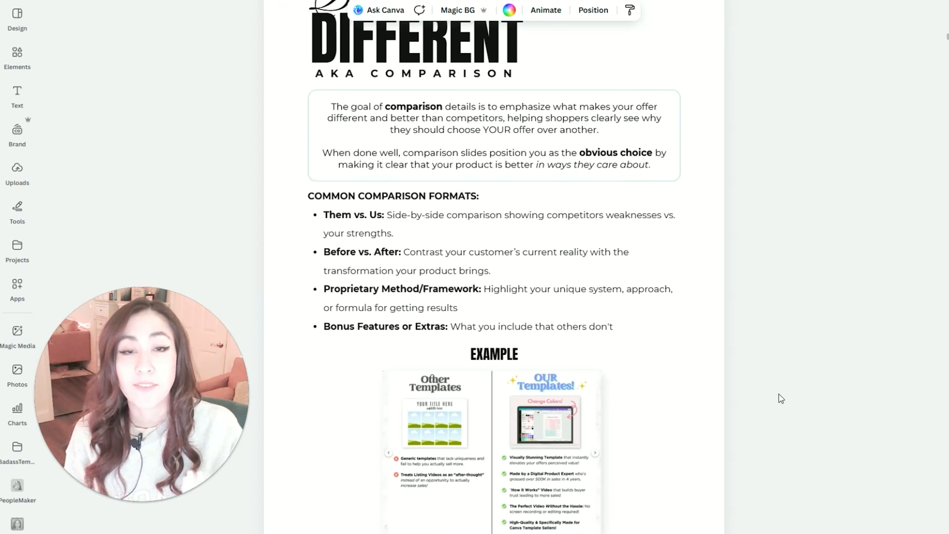
scroll(766, 396, "down", 10)
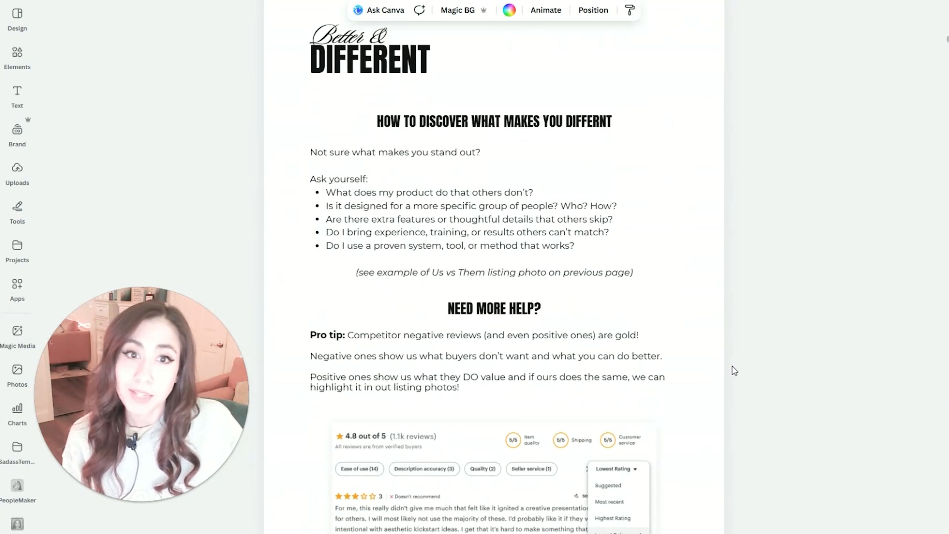
scroll(732, 370, "down", 3)
scroll(733, 370, "down", 2)
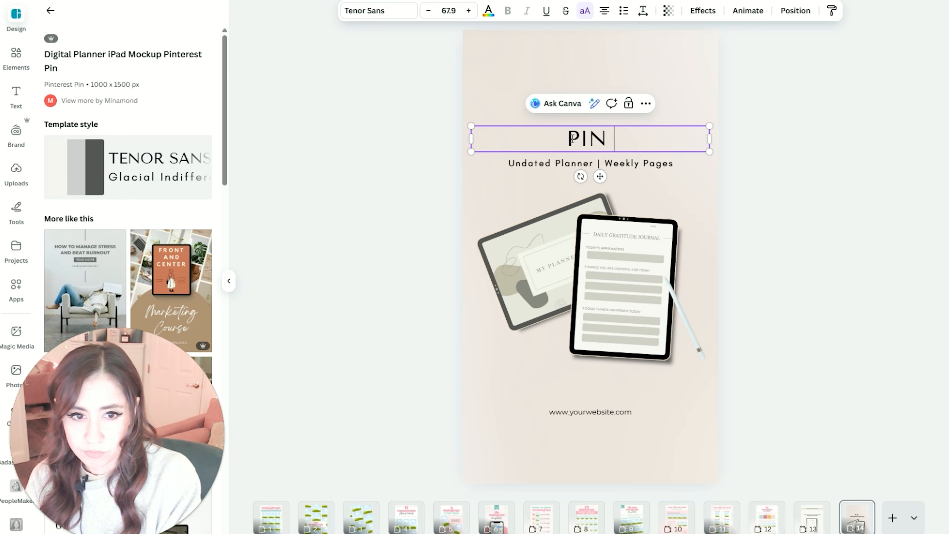
- Set the pin's headline to "PIN TITLE HERE" and its subheading to "TAGLINE GOES HERE"
type("TITLE HERE")
triple_click(649, 161)
type("TAGLINE HERE")
key("BackSpace")
key("BackSpace")
key("BackSpace")
key("BackSpace")
type("GOES HERE")
- Remove the planner images from both tablet mockups on the pin
left_click(803, 360)
left_click(623, 291)
key("Delete")
left_click(538, 273)
key("Delete")
left_click(765, 318)
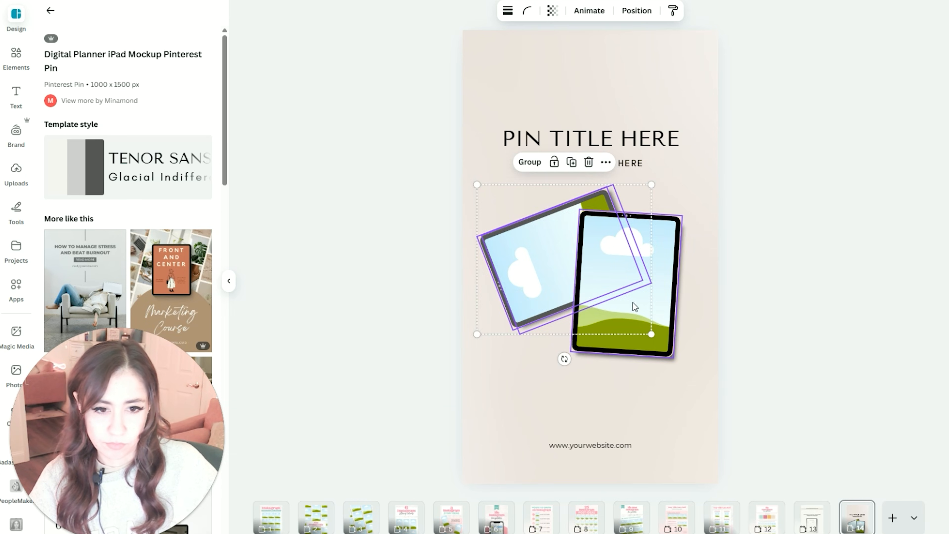
- Arrange the two tablet mockups as an overlapping upright pair centered beneath the tagline
left_click_drag(562, 264, 565, 260)
left_click(614, 285, "shift")
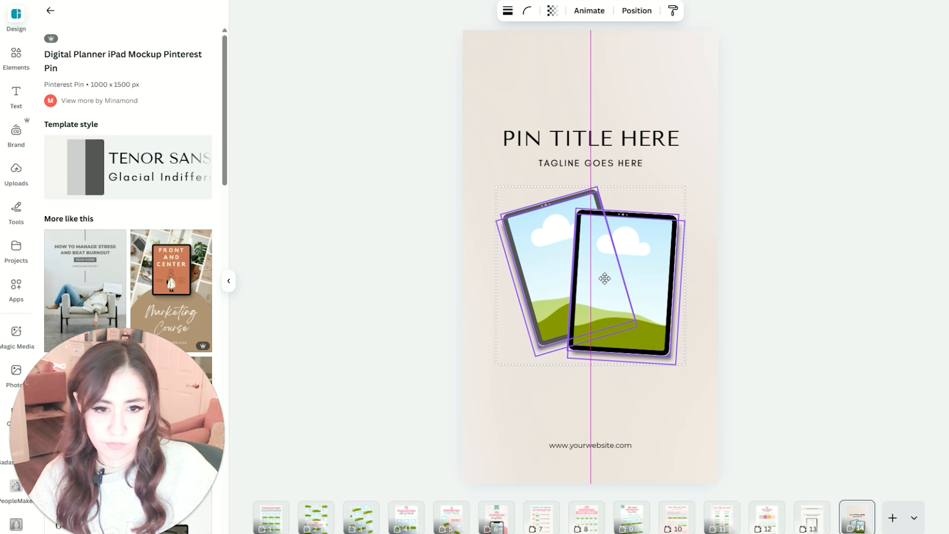
left_click_drag(787, 328, 563, 293)
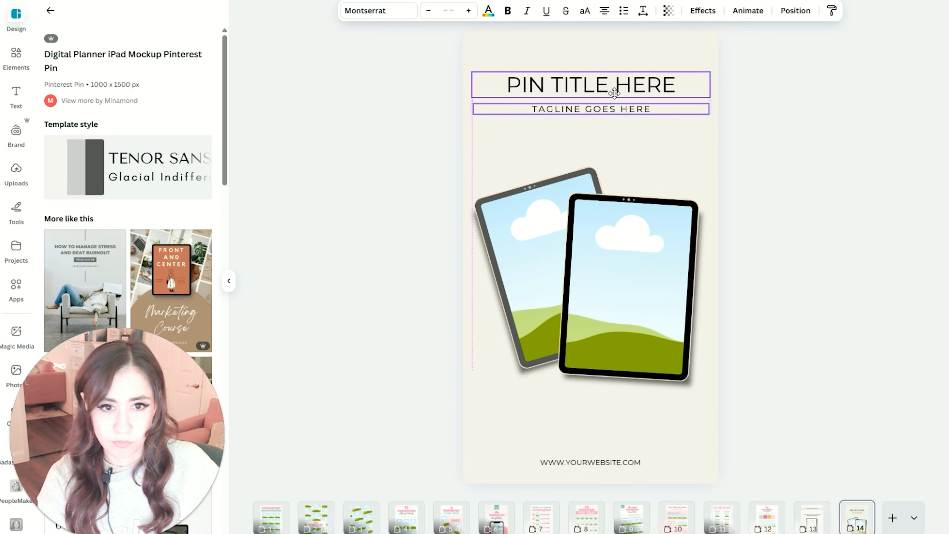
left_click(624, 417)
- Add a large circle extending past the page edges and center it across the pin's lower half
key("c")
left_click_drag(547, 300, 268, 523)
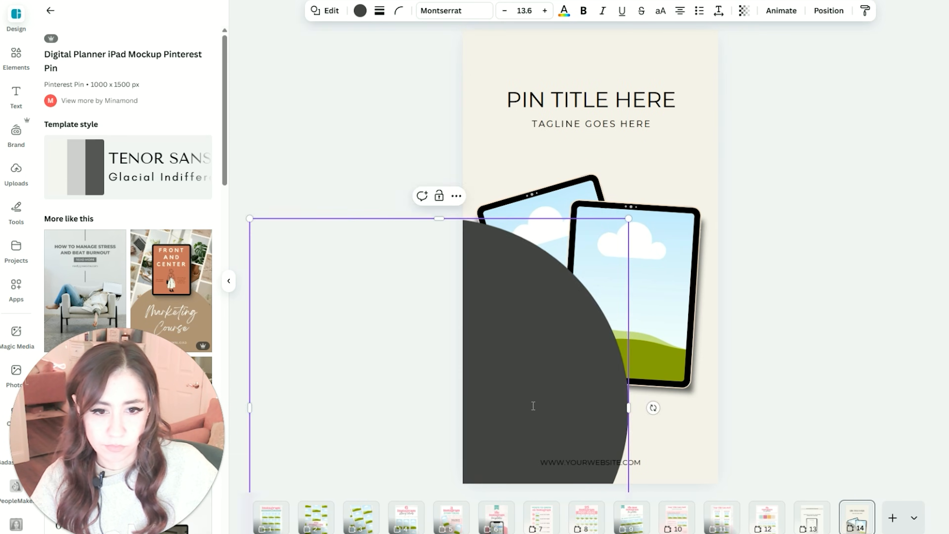
left_click_drag(504, 355, 647, 378)
- Fill the large circle with light beige and send it behind the tablet mockups
left_click(360, 11)
left_click(105, 187)
left_click(107, 141)
left_click(79, 165)
left_click(105, 141)
left_click(130, 142)
left_click(153, 140)
left_click(828, 10)
left_click(164, 94)
- Reposition the title and tagline above the tablets and download page 14 as a PNG
left_click_drag(805, 150, 643, 87)
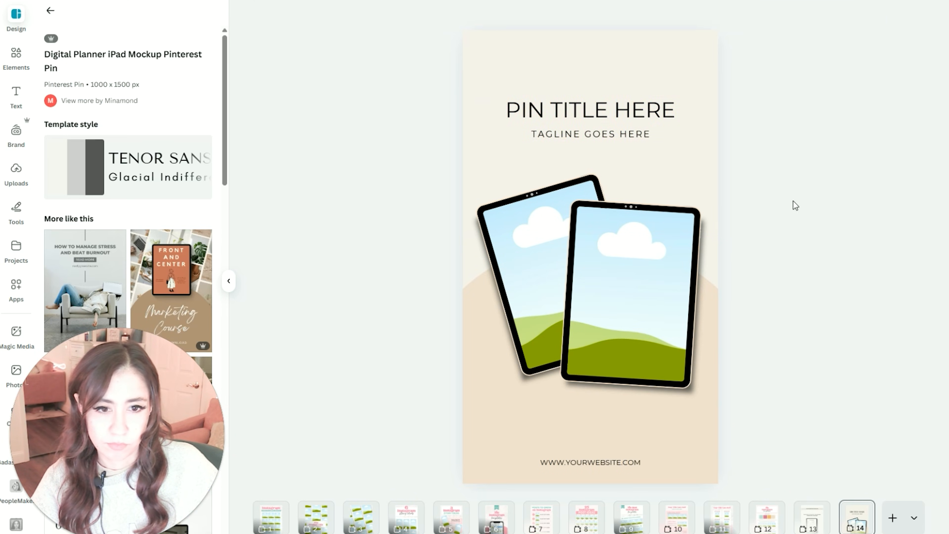
left_click(629, 184)
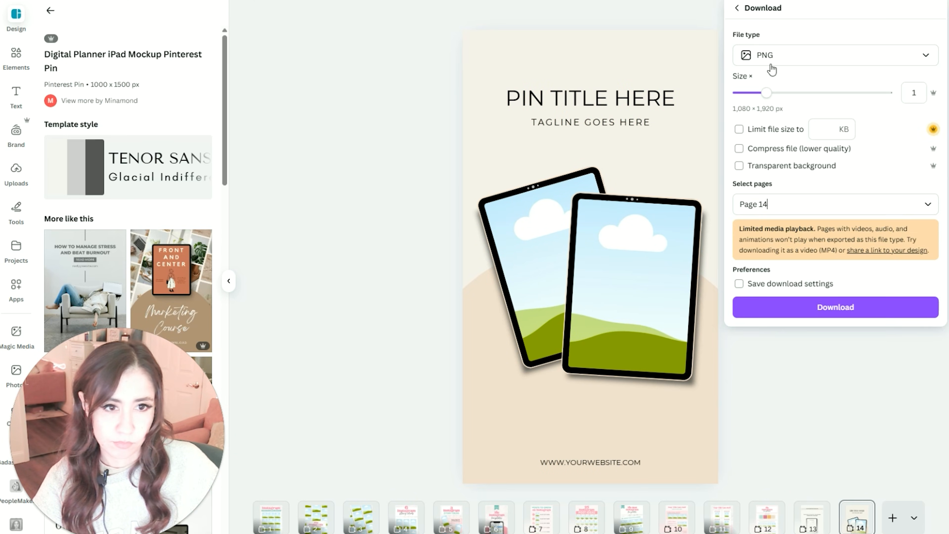
left_click(835, 307)
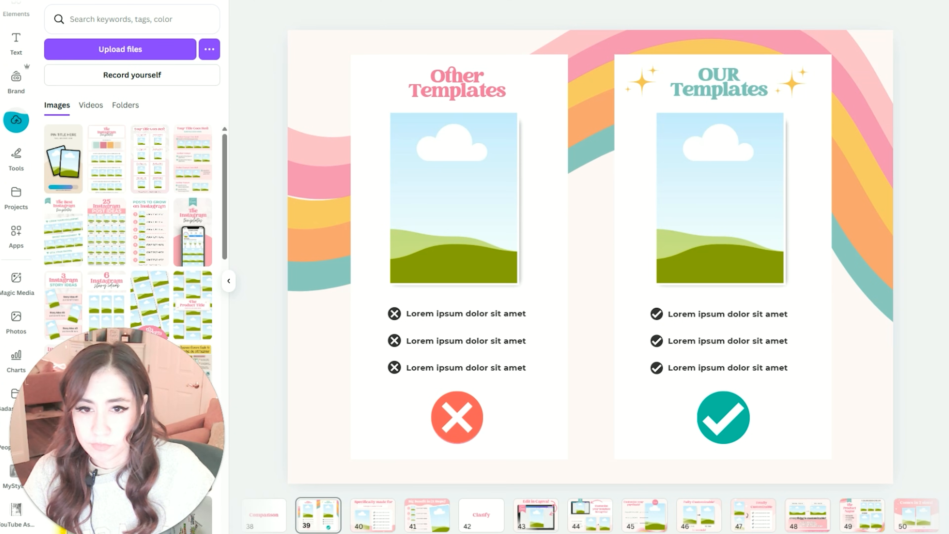
- Replace the placeholder in the Other Templates column with the uploaded "PIN TITLE HERE" pin image
left_click(439, 205)
key("Delete")
left_click(63, 159)
left_click_drag(578, 213, 459, 221)
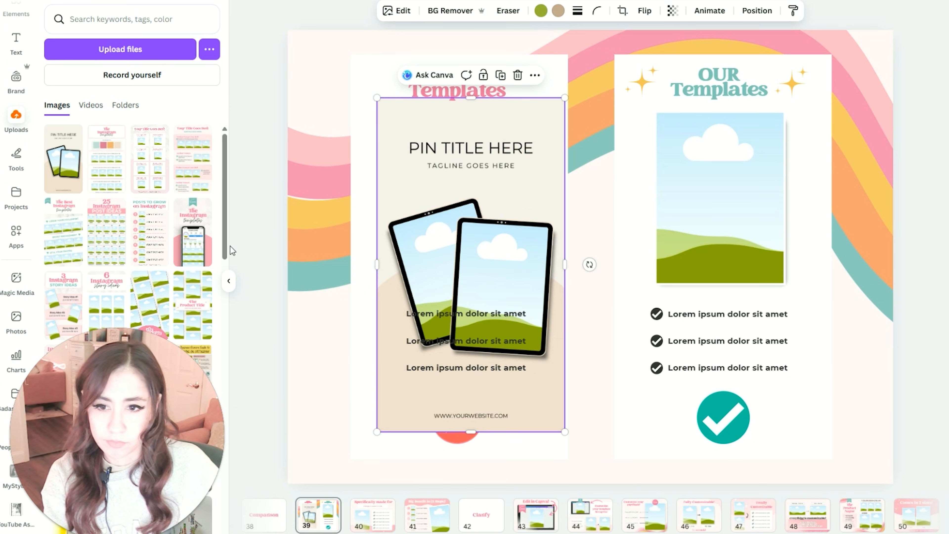
- Insert the uploaded "The Instagram templates" phone pin, scale it down and place it in the OUR Templates column
left_click(195, 239)
left_click_drag(601, 274, 482, 284)
left_click_drag(257, 385, 359, 362)
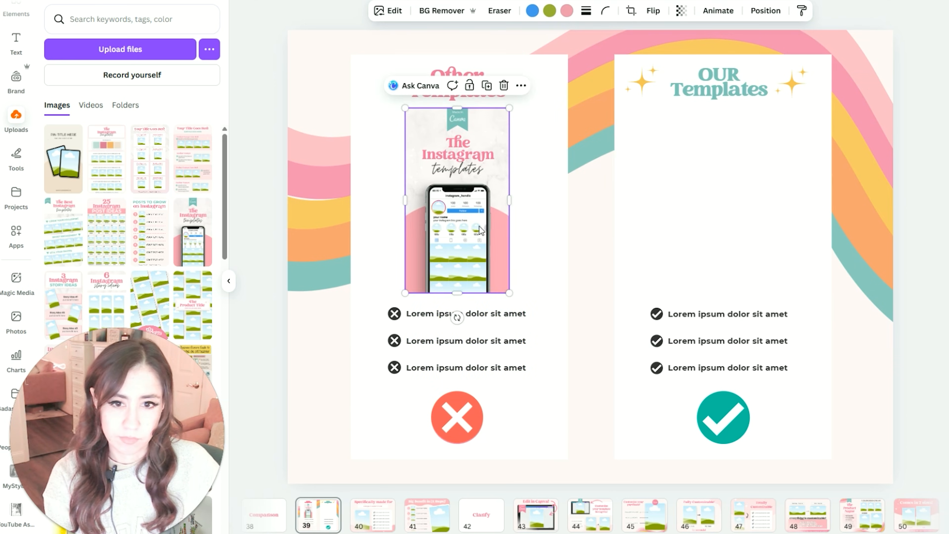
left_click_drag(475, 224, 732, 223)
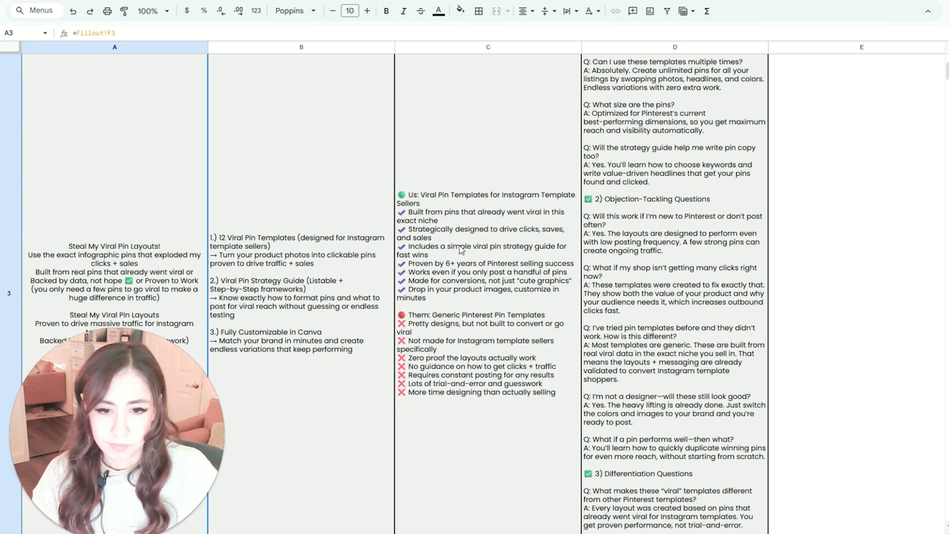
- Bring the Us and Them comparison copy from the spreadsheet onto the comparison slide and reposition it for reference
scroll(473, 279, "up", 5)
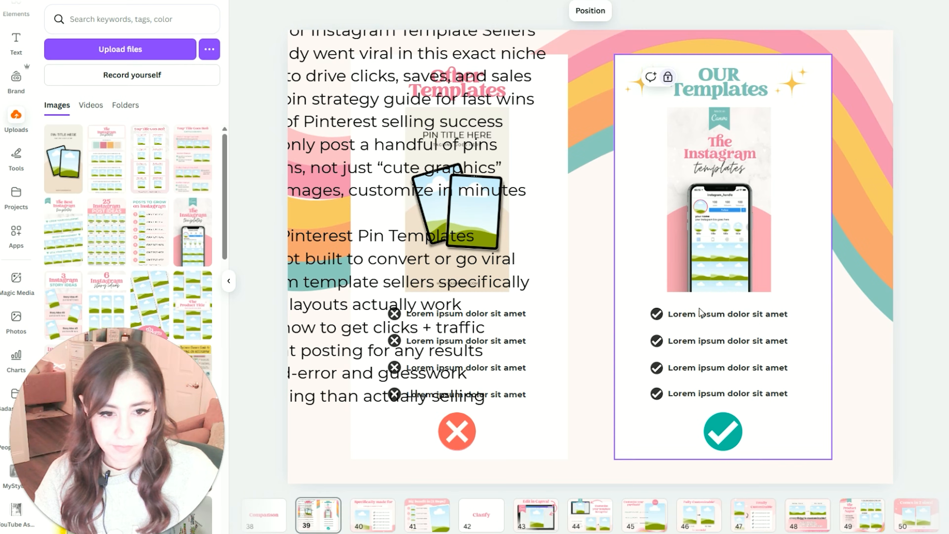
left_click(838, 377)
left_click_drag(448, 224, 657, 234)
left_click_drag(338, 270, 725, 270)
left_click_drag(486, 224, 691, 151)
- Rewrite the first Other Templates bullet and set the second to "Zero proof of results"
double_click(463, 315)
type("For Gene")
double_click(463, 341)
type("Zero proof of results")
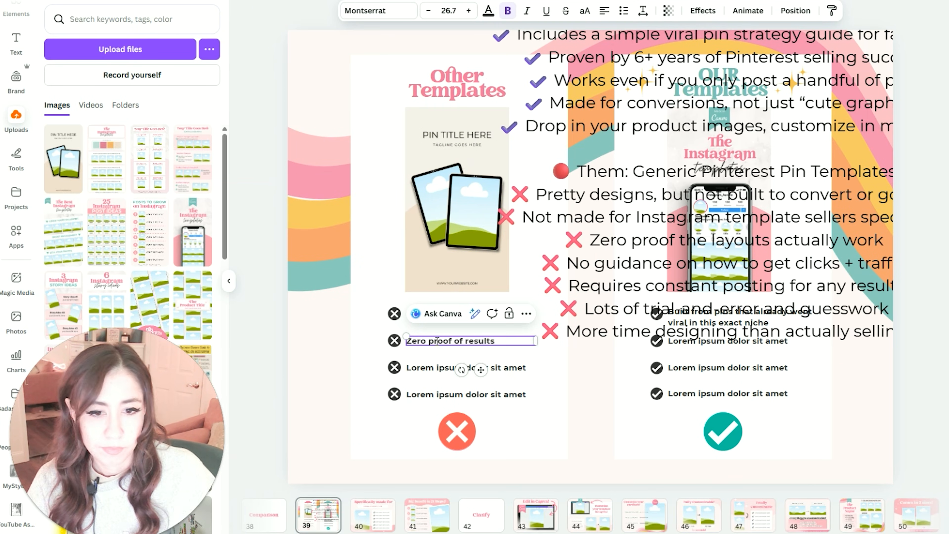
- Set Other Templates bullets three and four to "No guidance on how to get clicks + traffic" and "Requires constant posting for any results"
key("Escape")
double_click(466, 368)
type("No guidance on how to get clicks + traffic")
left_click(710, 263)
double_click(465, 394)
type("Requires constant posting for any results")
- Set OUR Templates bullets one and two to "Specifically made for selling Instagram templates" and "Built from pins that already went viral in this exact niche"
left_click_drag(844, 264, 593, 269)
double_click(705, 324)
type("Specifically made for selling Instagram templates")
left_click(537, 263)
double_click(727, 340)
type("Built from pins that already went viral in this exact niche")
- Set OUR Templates bullets three and four to "Includes a simple viral pin strategy guide for fast wins" and "Pins that allow you to work smarter, not harder"
left_click(485, 379)
key("BackSpace")
left_click_drag(593, 224, 599, 352)
double_click(727, 368)
type("ncludes a simple viral pin strategy guide for fast wins")
double_click(787, 394)
type("Pins that allow you to work smarter, not harder")
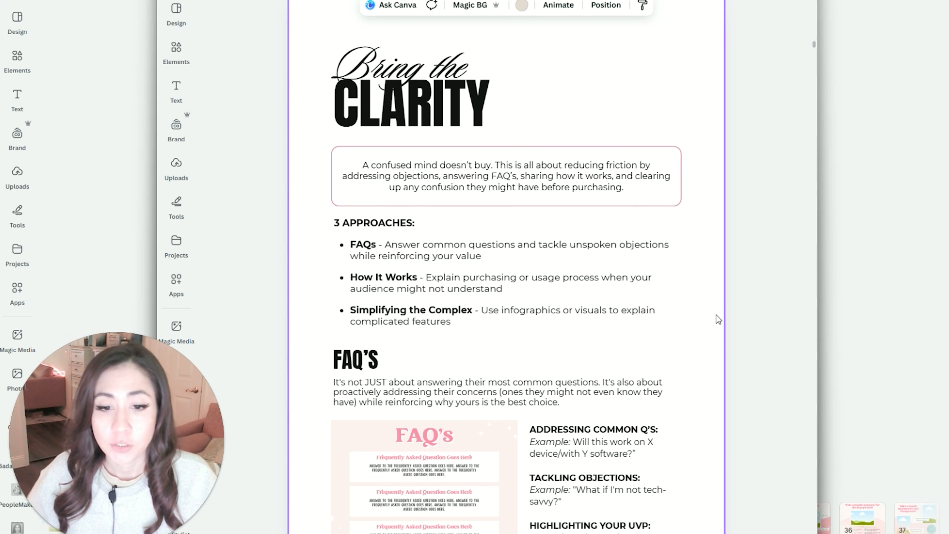
- Read the Bring the Clarity guide pages covering FAQs, How It Works and Simplifying the Complex
scroll(716, 315, "down", 8)
scroll(717, 317, "down", 5)
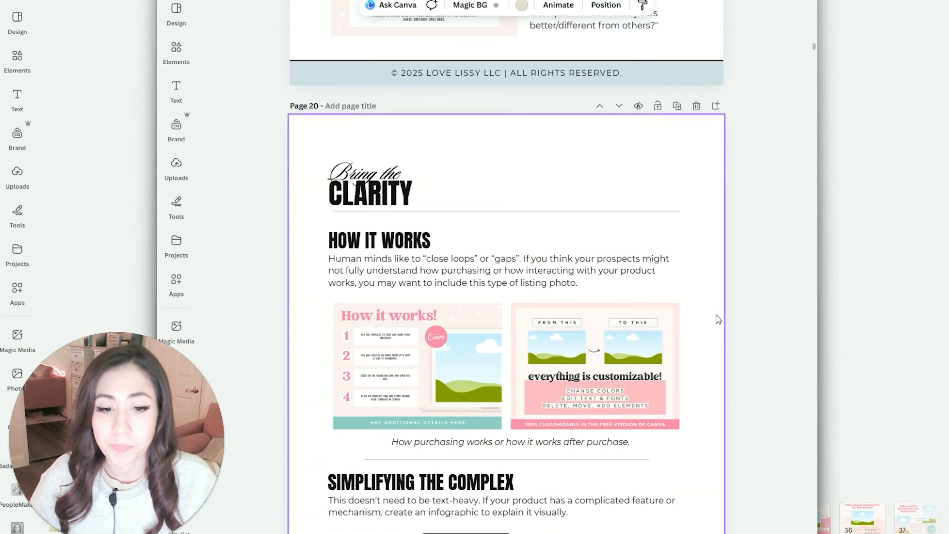
left_click(632, 348)
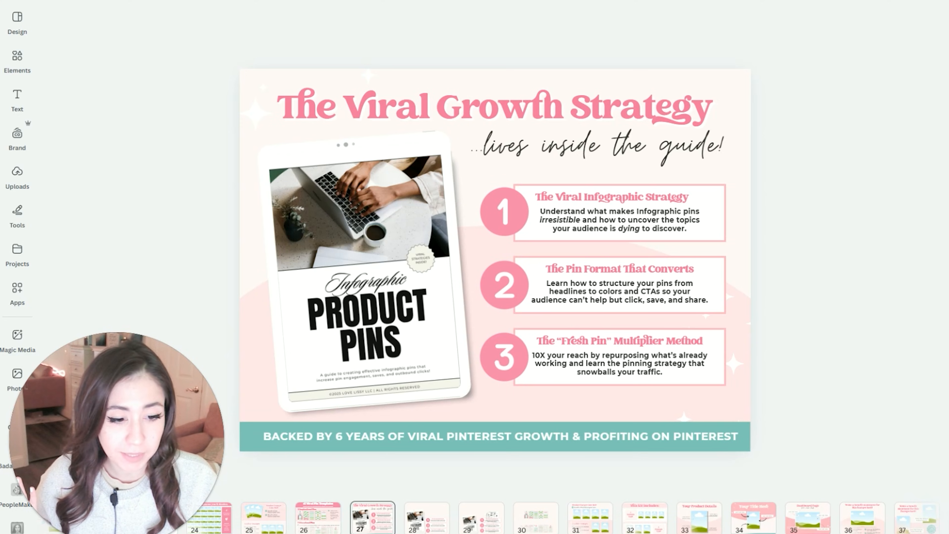
- Add a blank page in the page grid directly before the "Customize your template in Canva!" page and open it
key("ctrl+alt+g")
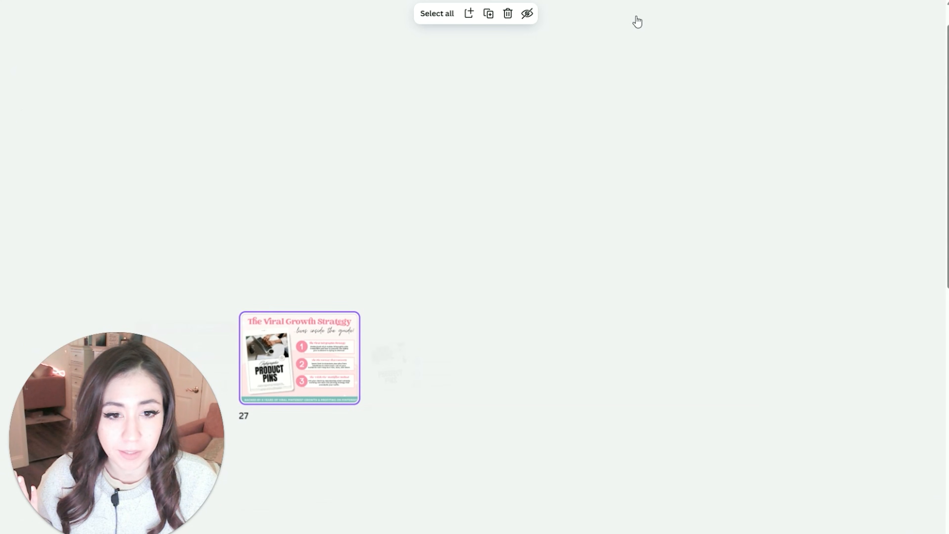
scroll(700, 441, "down", 12)
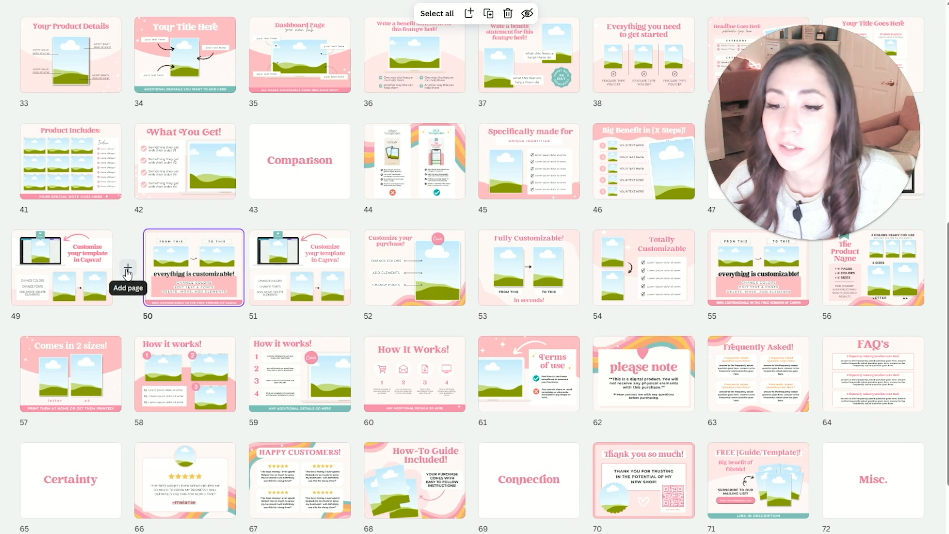
left_click(128, 267)
left_click_drag(160, 293, 79, 292)
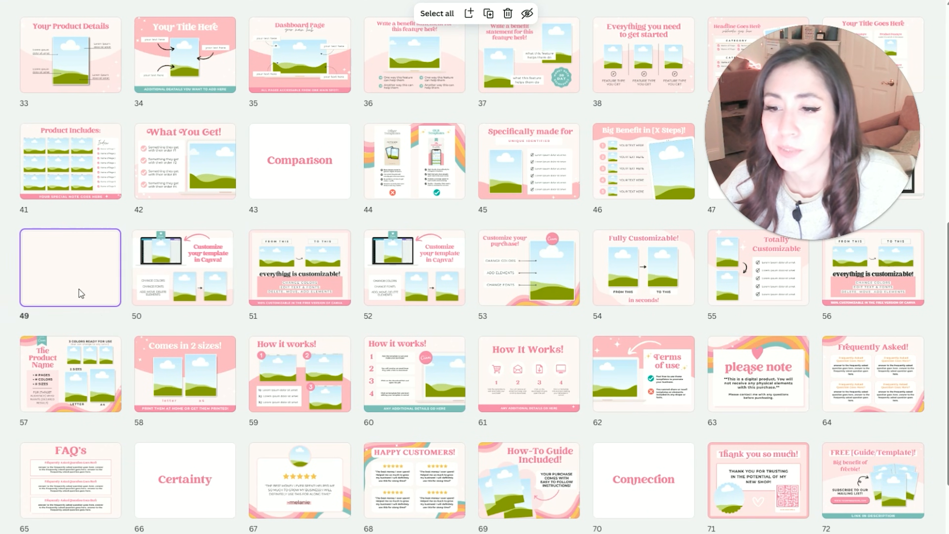
double_click(83, 281)
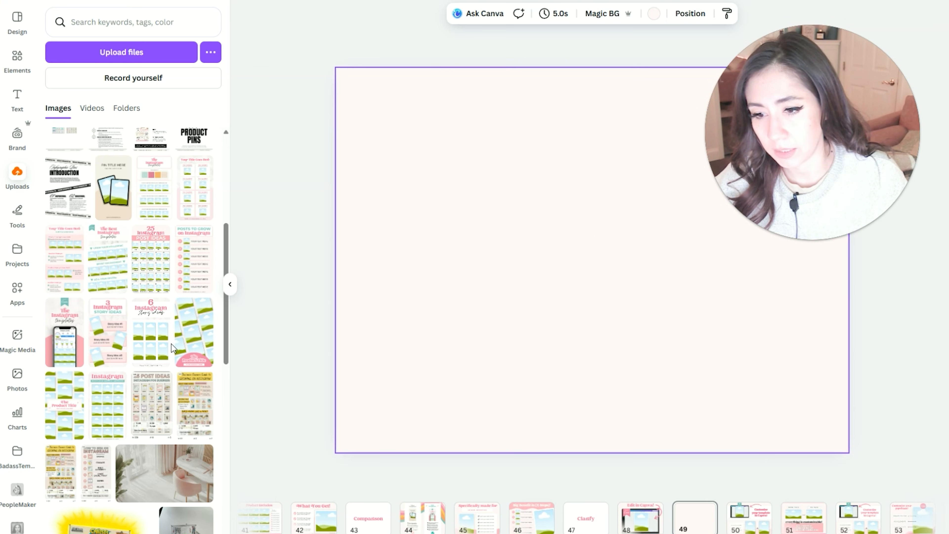
- Place the uploaded "Posts to Grow on Instagram" pin image left of center on the blank page
left_click(194, 258)
left_click_drag(585, 303, 487, 301)
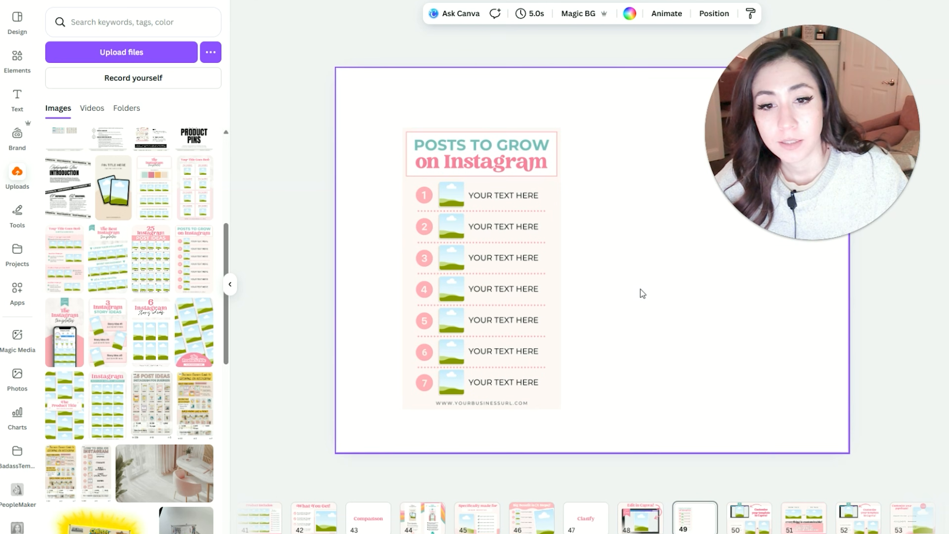
left_click(529, 194)
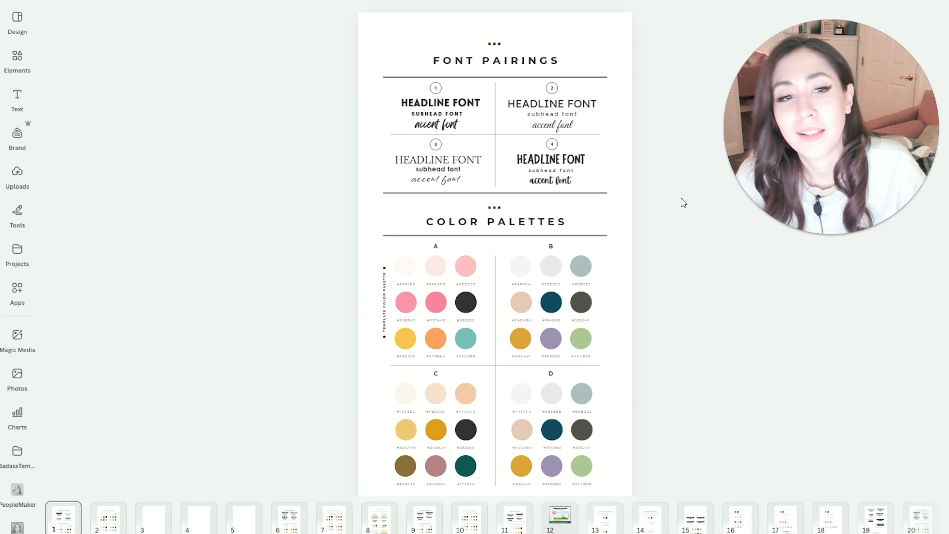
- Copy font pairing 4 onto a new page after the "Posts to Grow on Instagram" pin, enlarged and near the top
left_click_drag(675, 190, 499, 146)
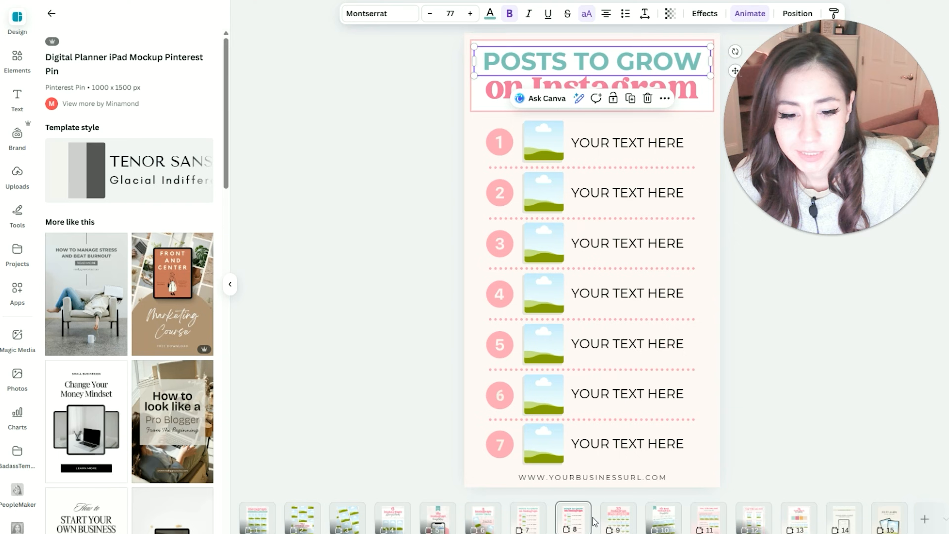
left_click(601, 511)
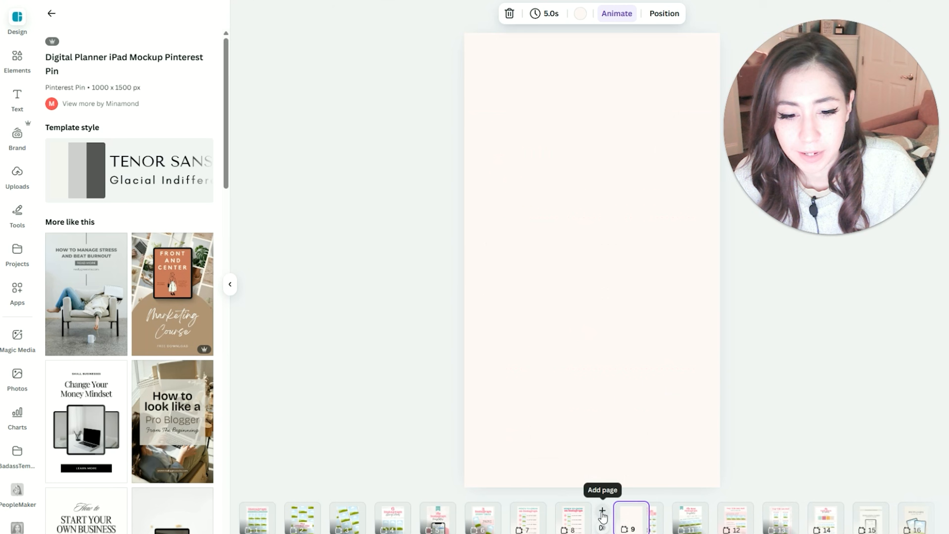
left_click(641, 237)
key("ctrl+v")
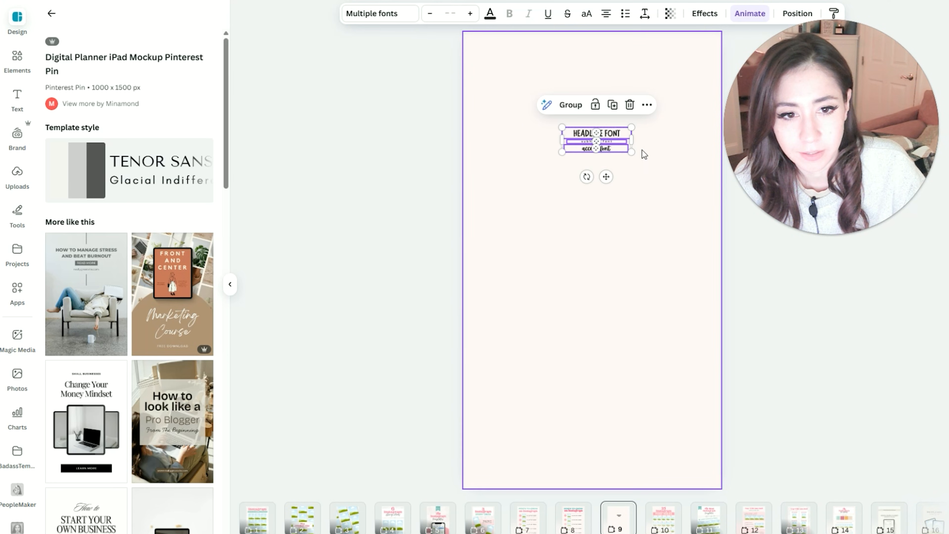
left_click_drag(632, 152, 710, 180)
left_click_drag(665, 169, 629, 131)
left_click(695, 153)
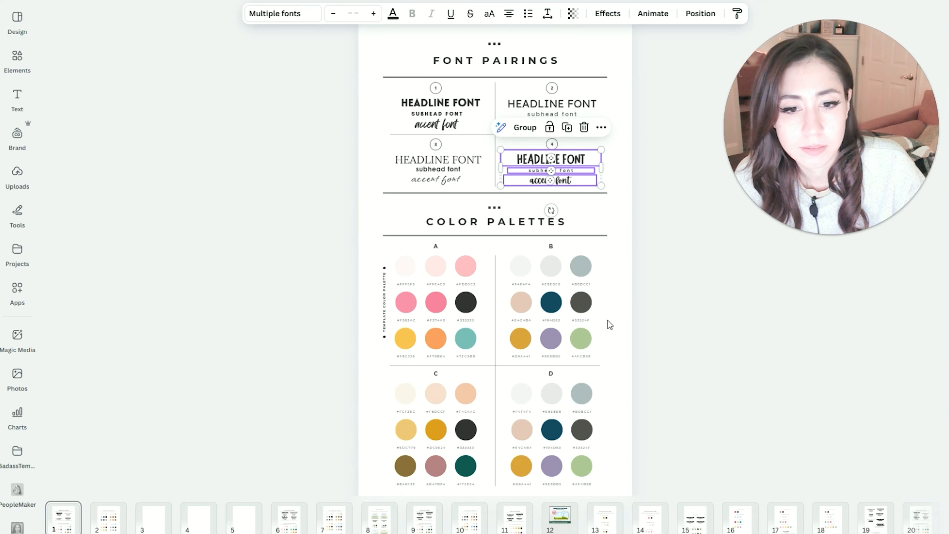
- Copy color palette H from the style sheet and paste it below the font pairing on the new page
scroll(709, 299, "down", 10)
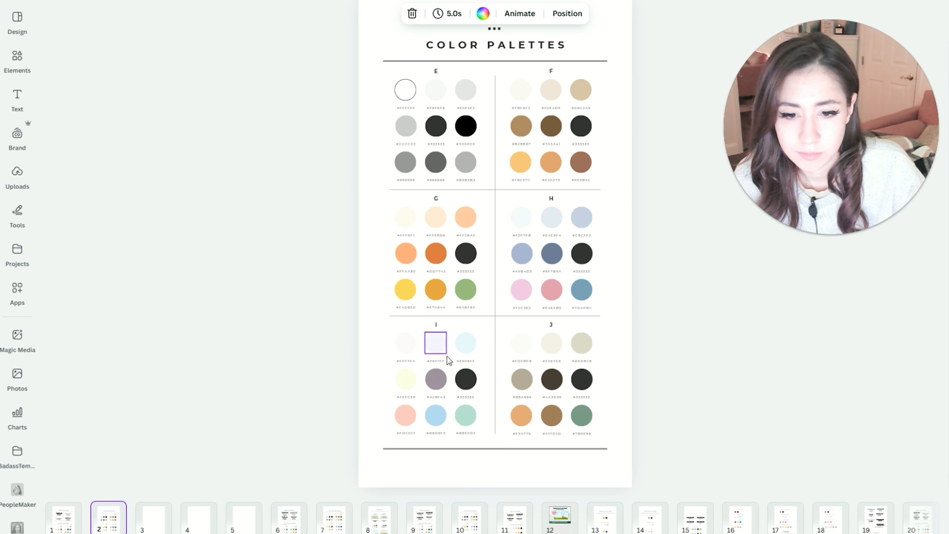
left_click_drag(638, 313, 503, 202)
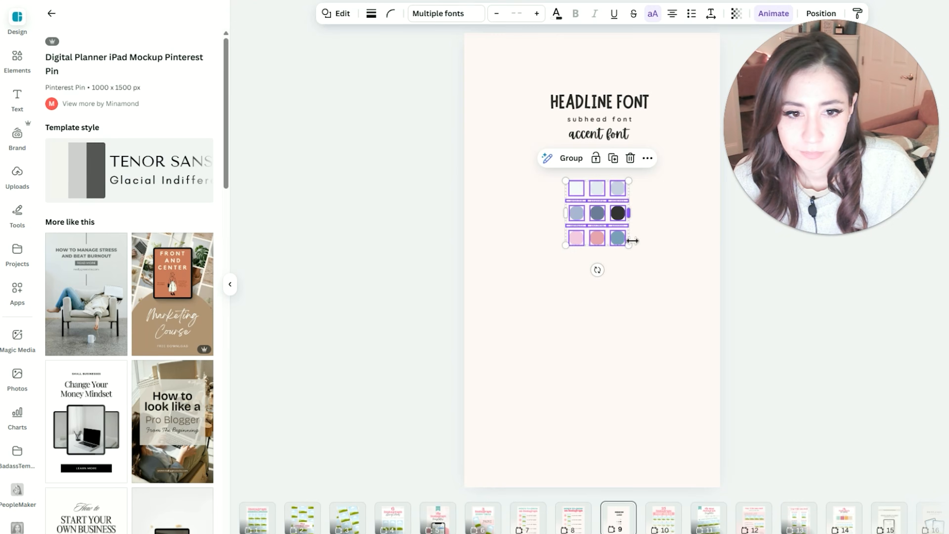
- Recolor the numbered circles on the "Posts to Grow on Instagram" pin with the palette's light pink
left_click(18, 133)
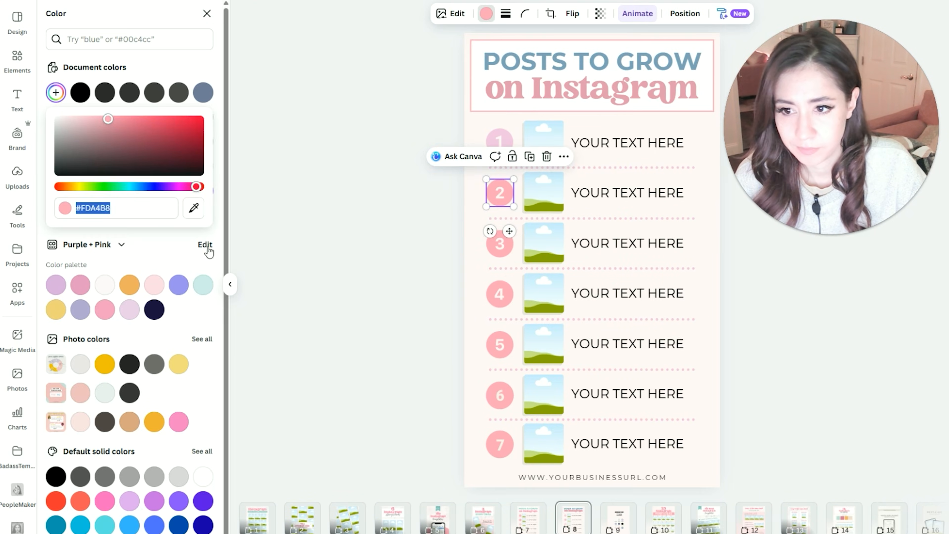
left_click(500, 343)
left_click(499, 443)
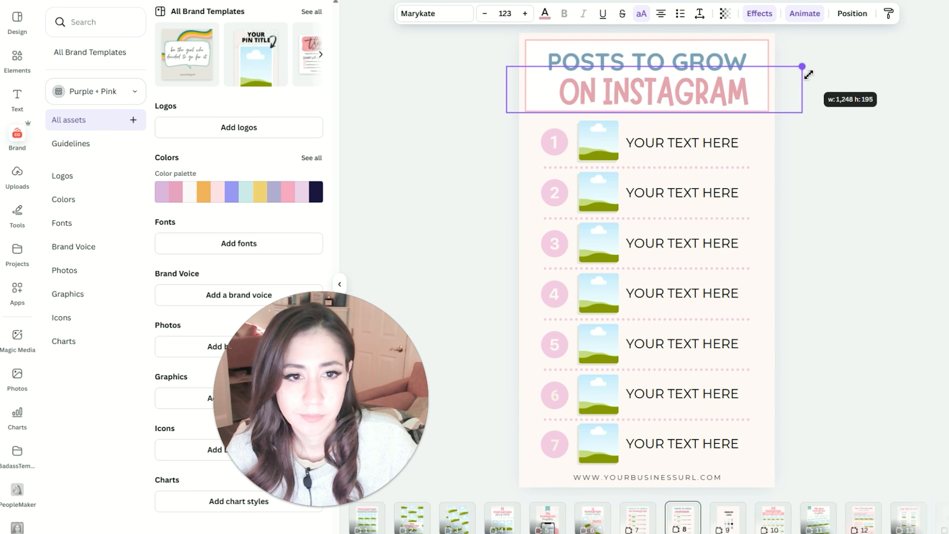
- Fit the Marykate "ON INSTAGRAM" heading inside the title box and change "Posts to Grow" to the Apricots font
left_click_drag(731, 99, 731, 103)
left_click(673, 62)
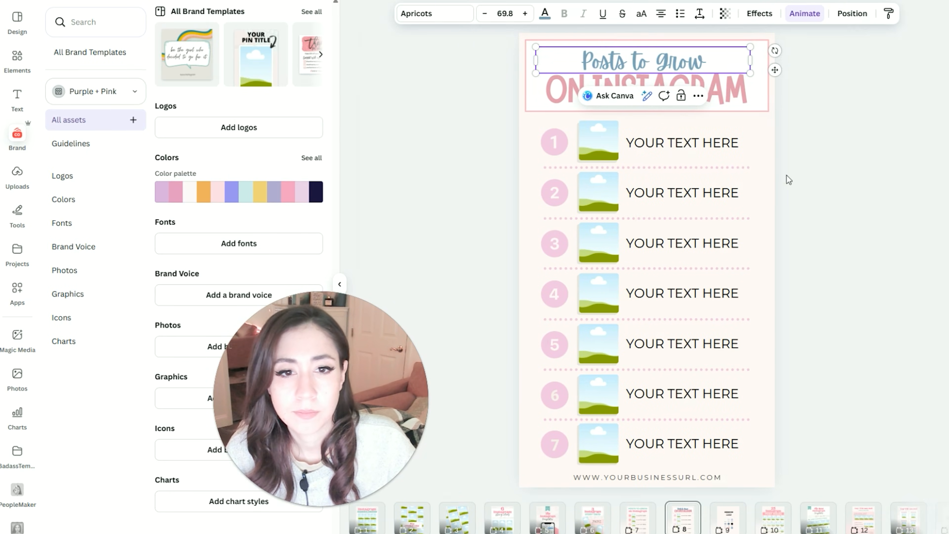
left_click(862, 201)
- Enlarge the "Posts to Grow" line and recolor "ON INSTAGRAM" light pink and the page background pale blue
left_click(693, 61)
left_click(647, 90)
left_click(768, 149)
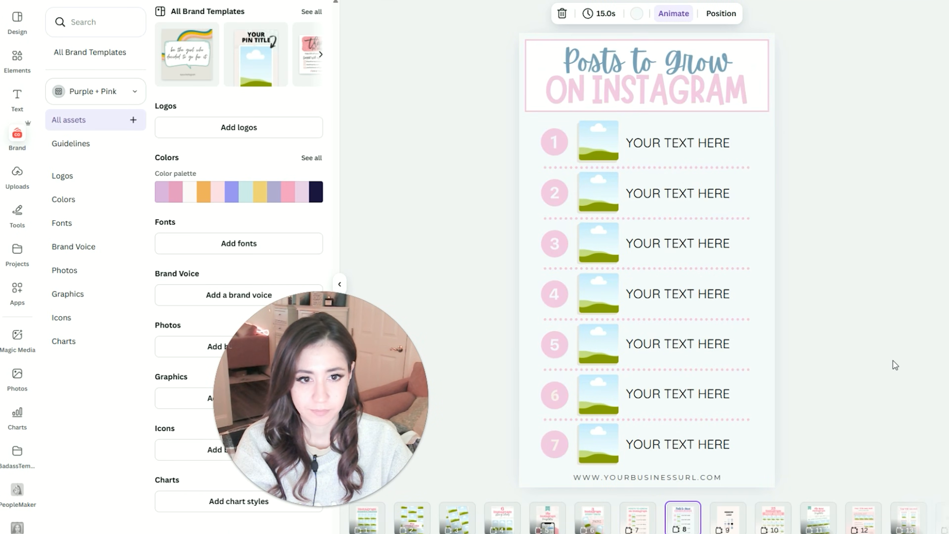
- Compare the original and restyled "Posts to Grow on Instagram" pins and download the restyled page as a PNG
left_click(646, 512)
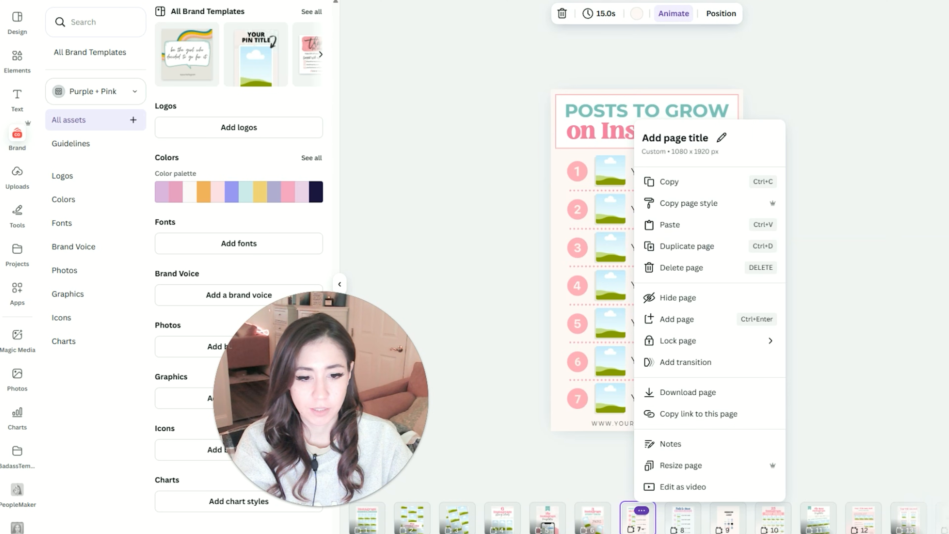
left_click(651, 530)
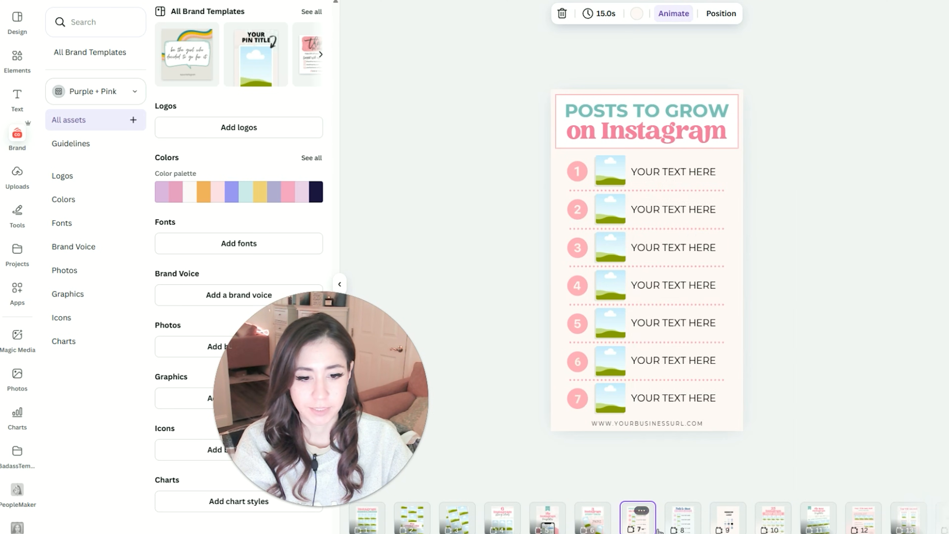
left_click(681, 526)
left_click(649, 528)
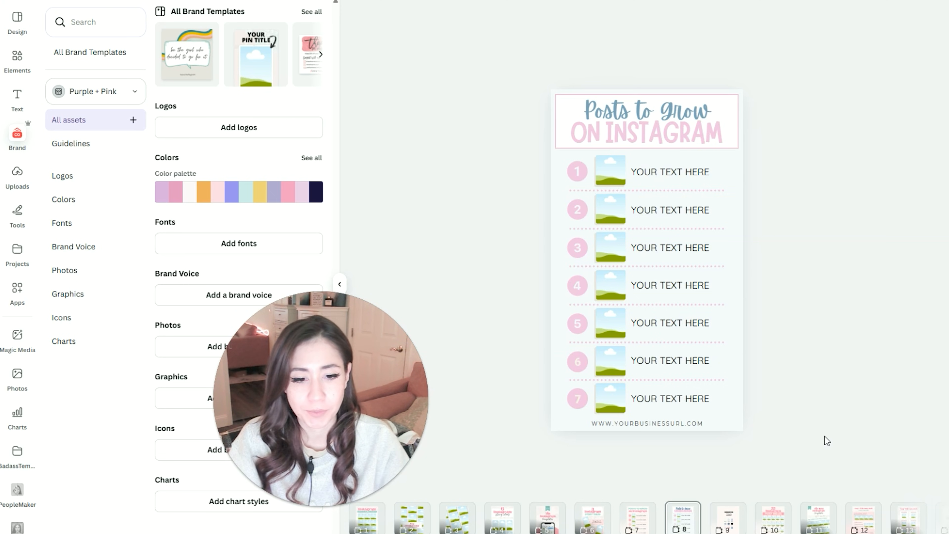
left_click(915, 1)
left_click(760, 204)
left_click(786, 166)
left_click(837, 58)
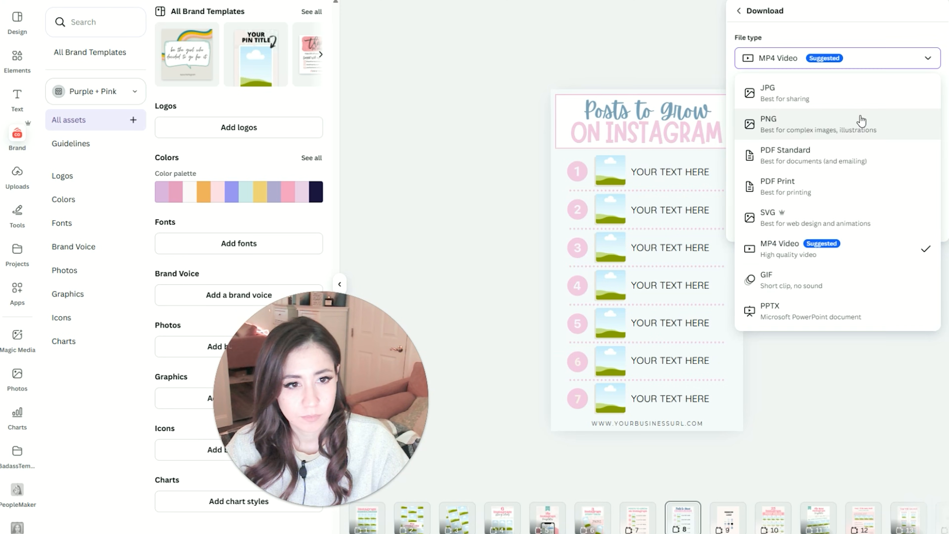
left_click(862, 121)
left_click(815, 311)
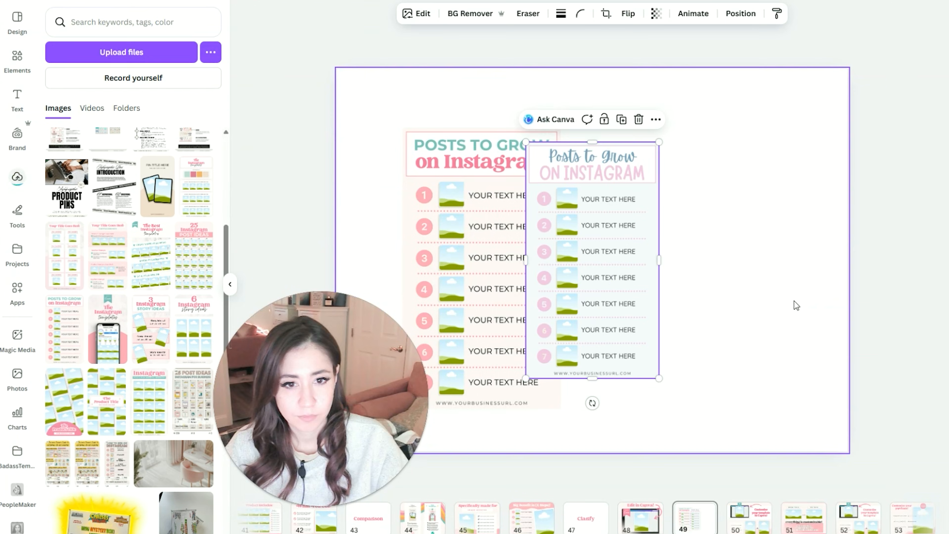
- Shrink the original and restyled "Posts to Grow" pin images to matching size and arrange them side by side on page 49
left_click_drag(604, 276, 480, 262)
left_click_drag(541, 363, 561, 409)
left_click_drag(483, 282, 682, 278)
left_click_drag(616, 251, 658, 271)
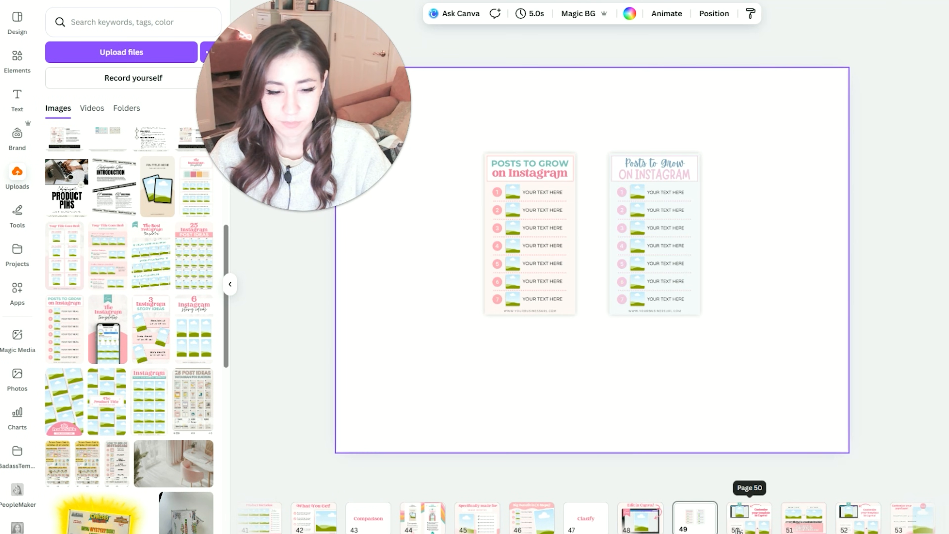
- Copy the black arrow from page 50 and place it between the two pins on page 49, pointing to the restyled pin
left_click(748, 517)
left_click(678, 362)
key("ctrl+c")
left_click(695, 517)
key("ctrl+v")
left_click_drag(678, 363, 593, 240)
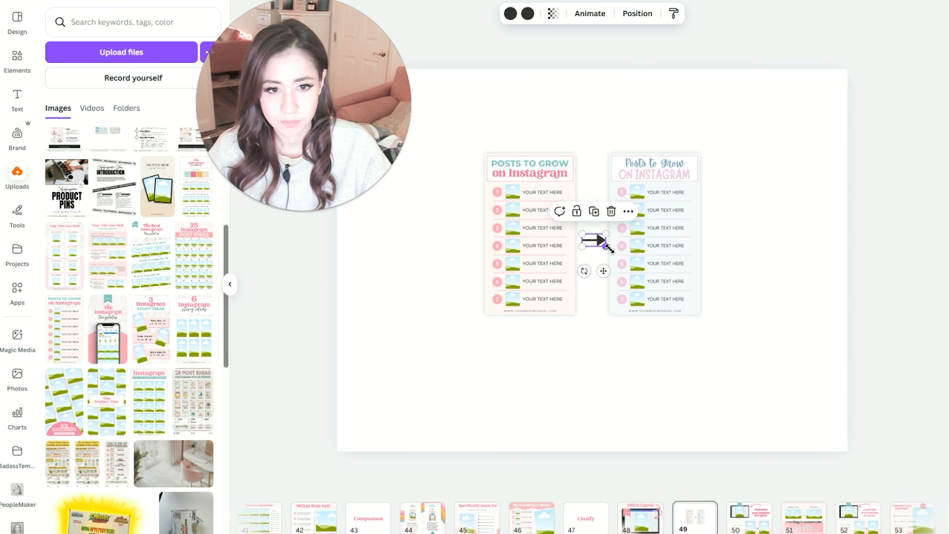
left_click(612, 284)
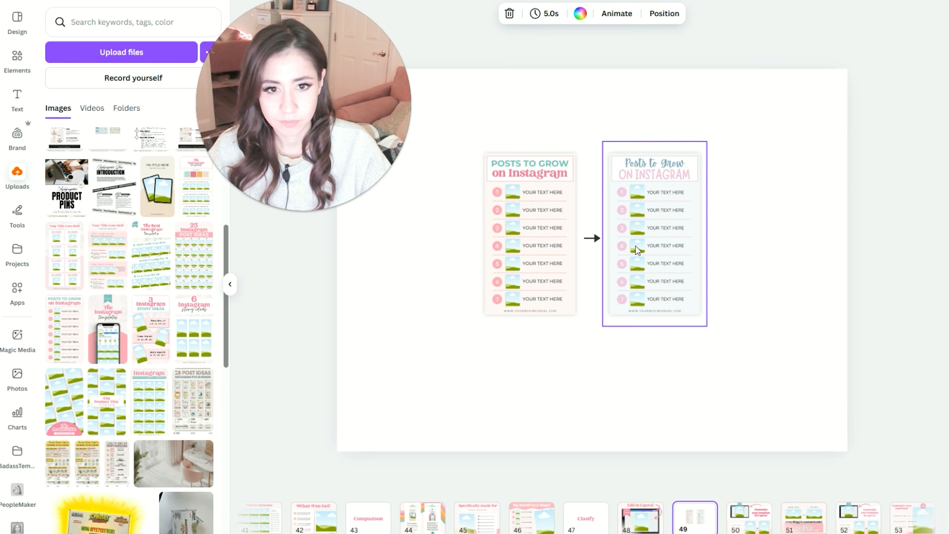
- Paste the copied element onto the comparison page, positioned above the two pins, and check pages 50 and 51
key("ctrl+v")
left_click_drag(782, 142, 635, 132)
left_click_drag(569, 129, 654, 137)
left_click(750, 158)
left_click_drag(533, 136, 535, 136)
left_click(592, 364)
left_click(803, 518)
left_click(760, 522)
left_click(803, 518)
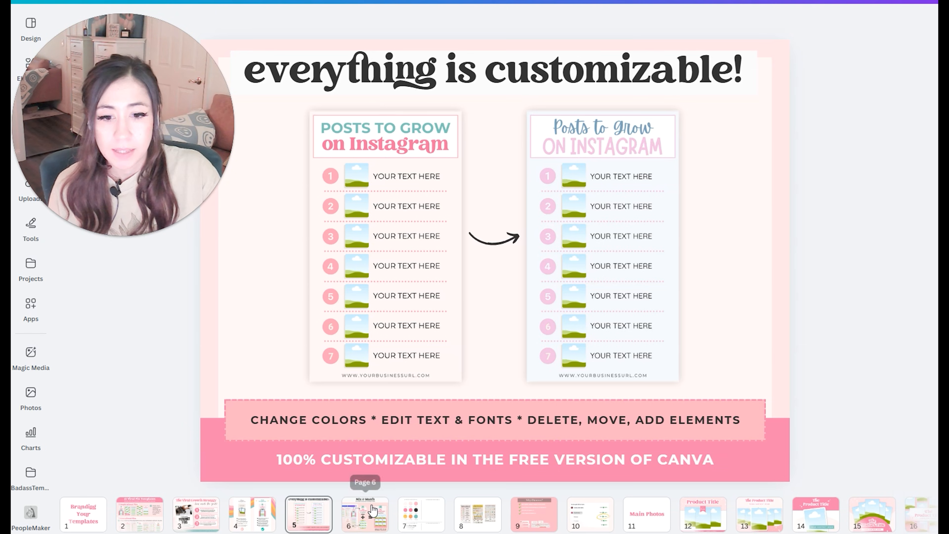
- Review the "Mix & Match", "FAQ's" and "Thank you so much!" listing slides
left_click(373, 507)
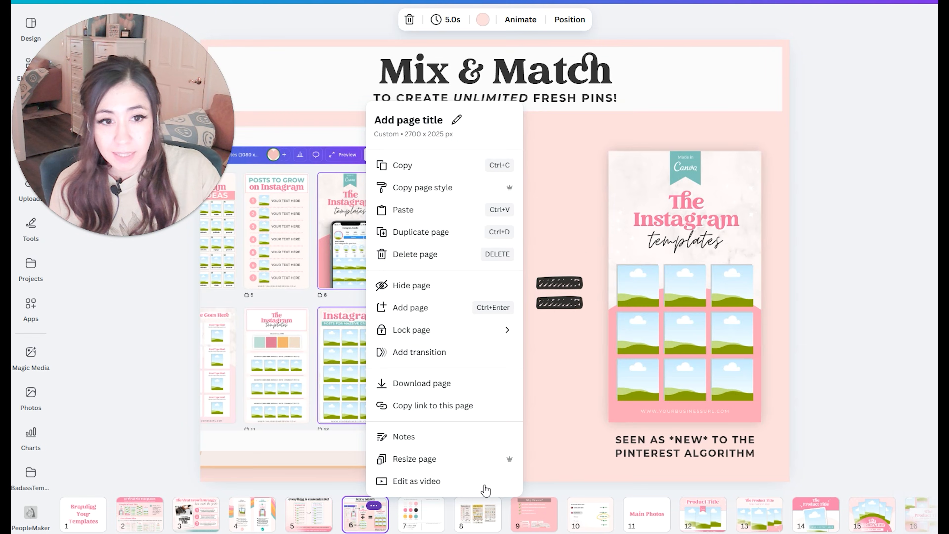
left_click(817, 356)
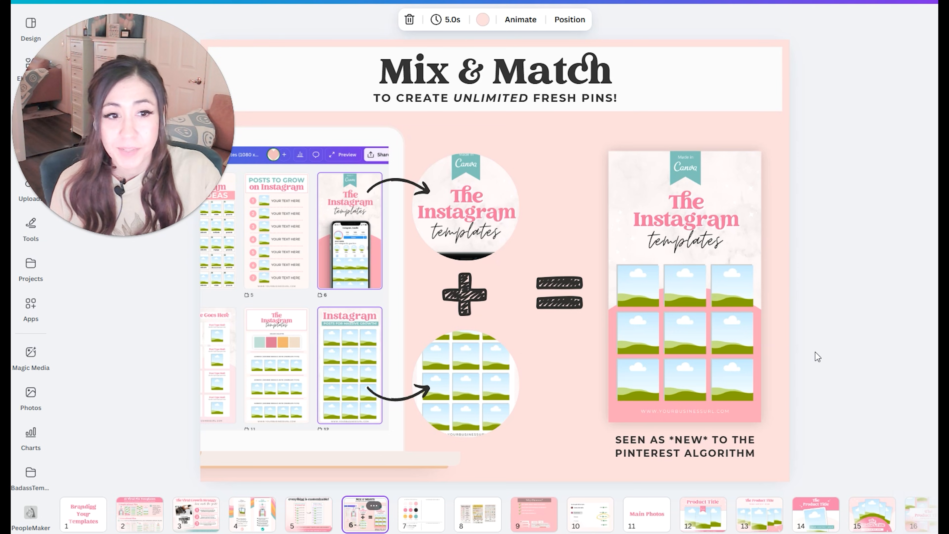
left_click(562, 157)
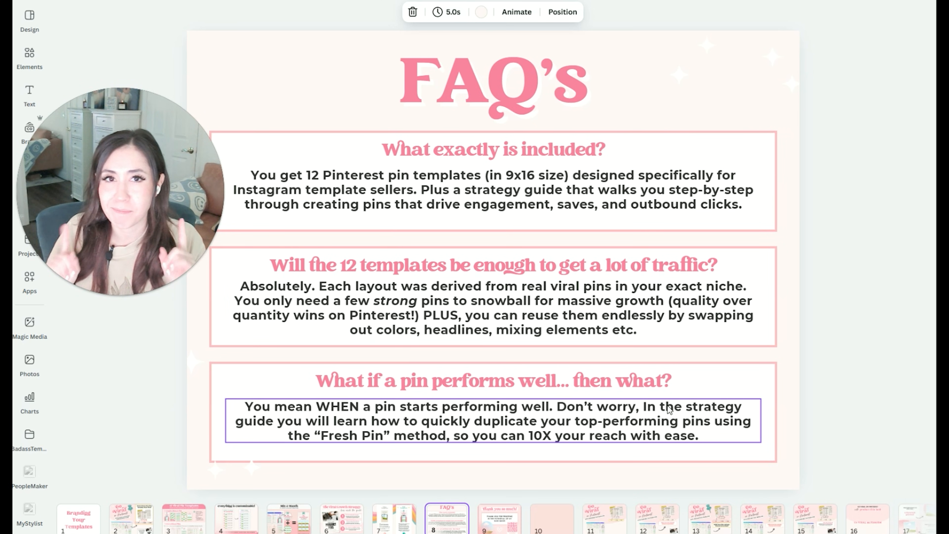
left_click(786, 317)
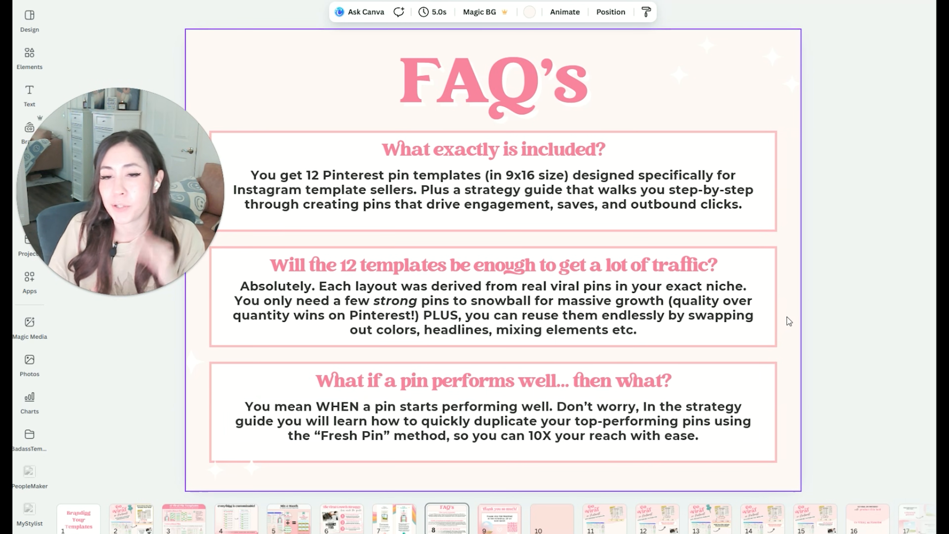
left_click(502, 522)
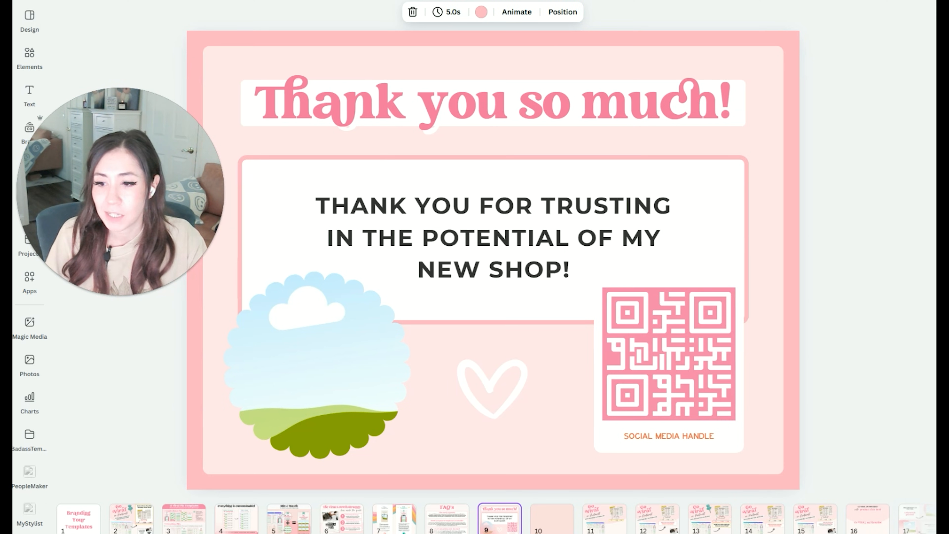
- Review the finished listing photos in order, from the "Go Viral on Pinterest" cover through the "Thank you so much!" slide
right_click(140, 520)
left_click(129, 520)
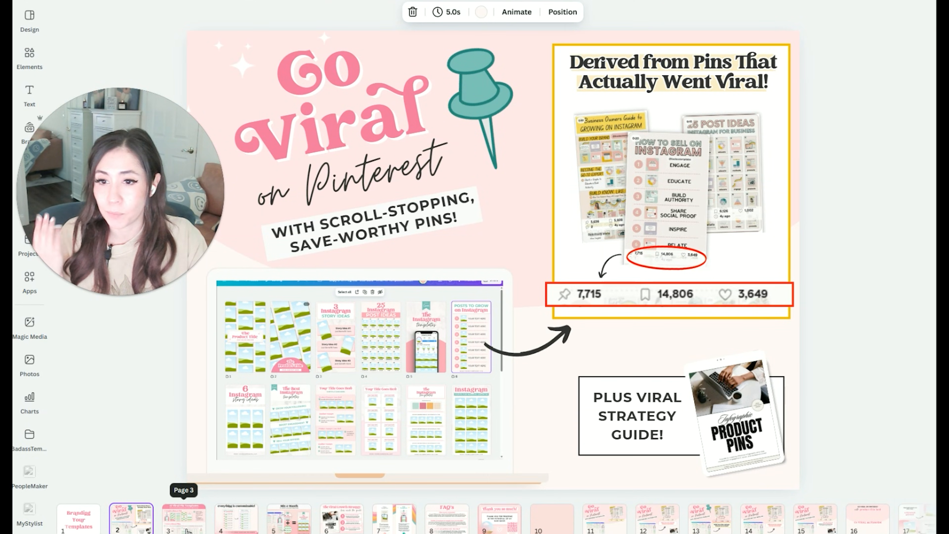
left_click(188, 529)
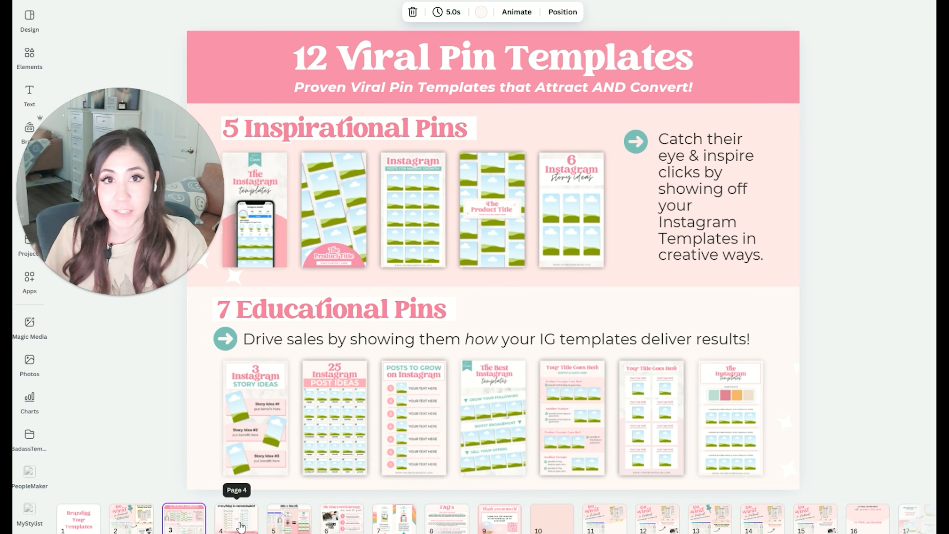
left_click(239, 525)
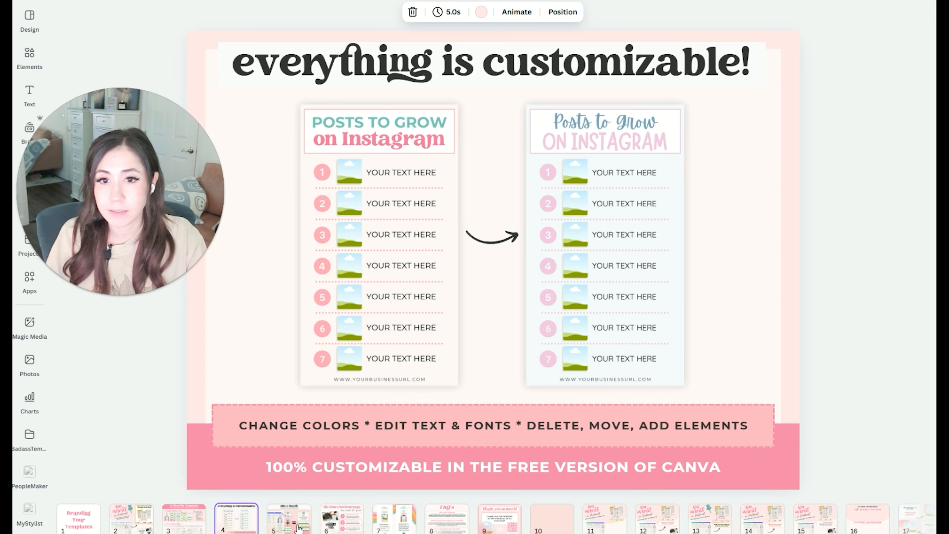
left_click(297, 528)
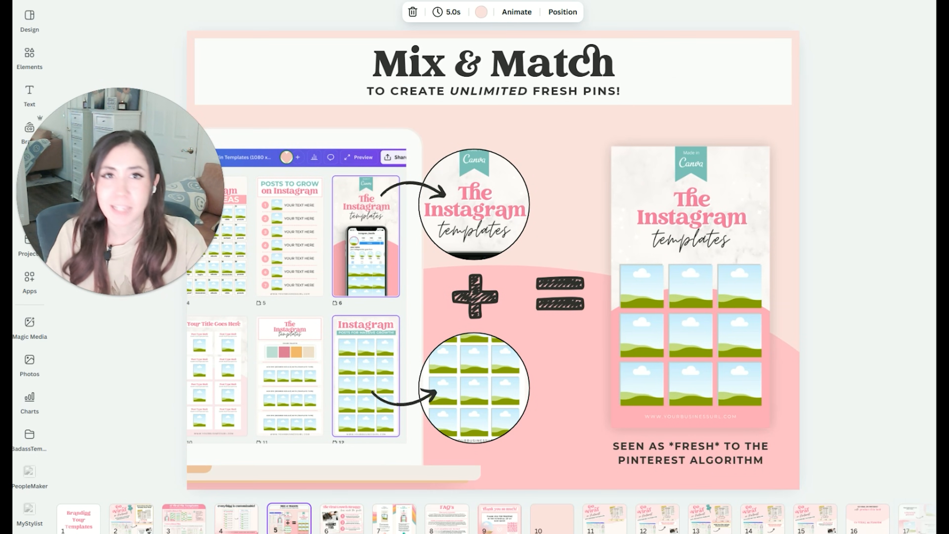
left_click(337, 522)
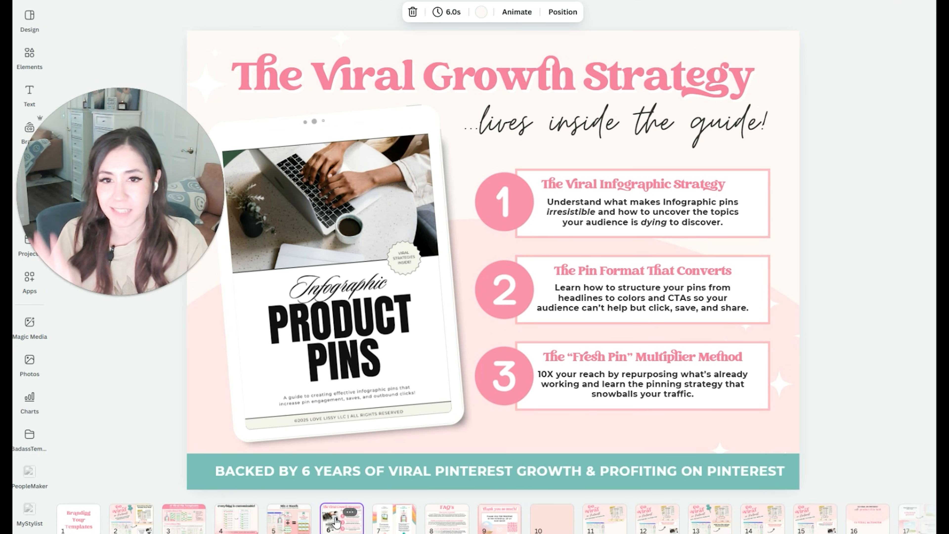
left_click(390, 523)
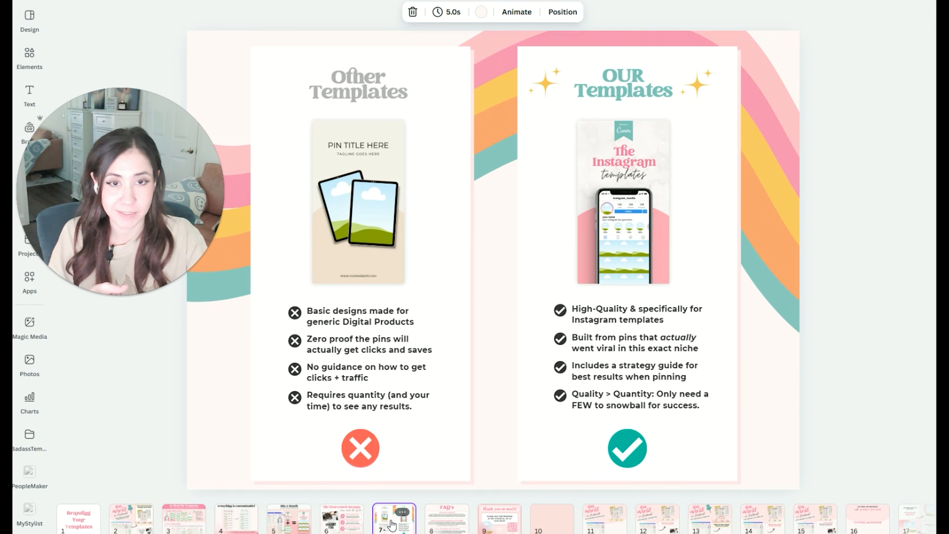
left_click(446, 521)
left_click(515, 525)
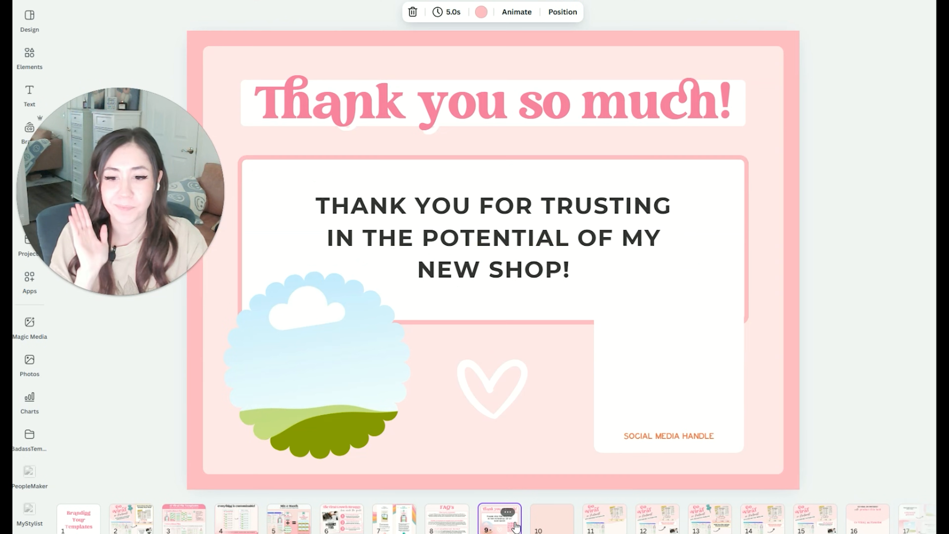